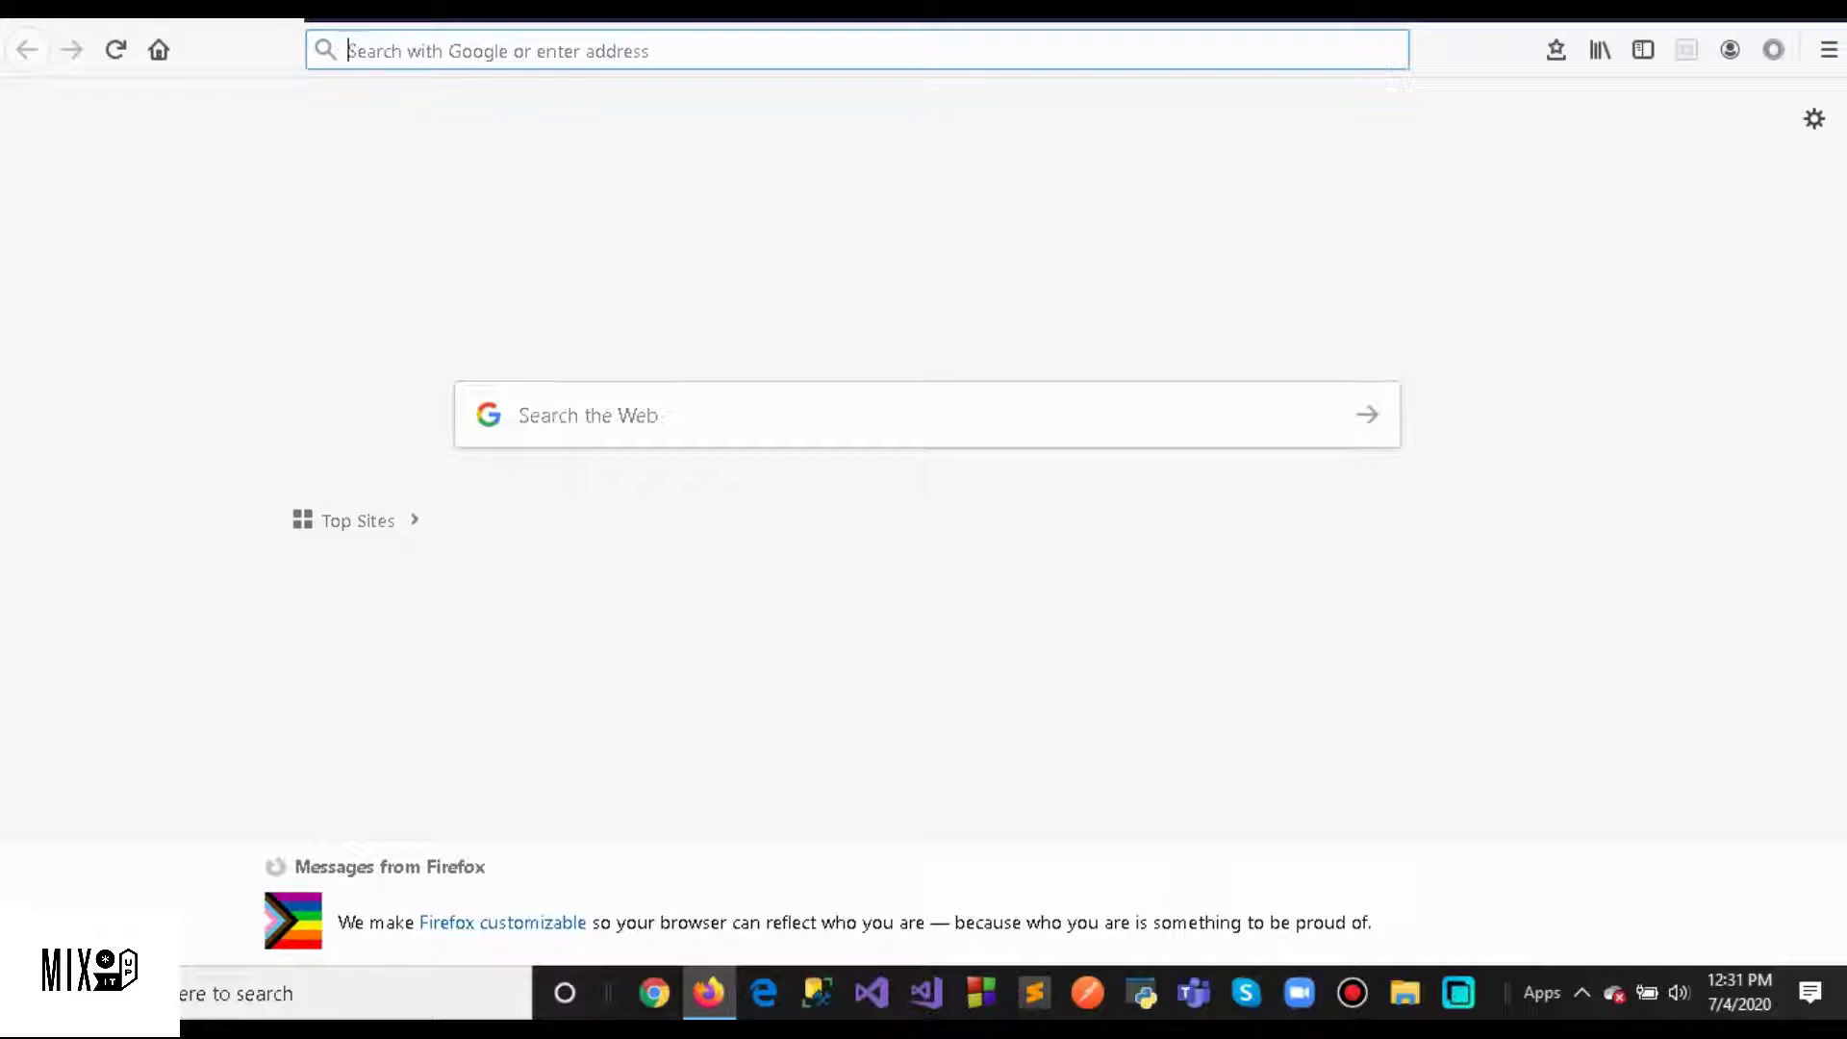
{"action": "type", "text": "ab"}
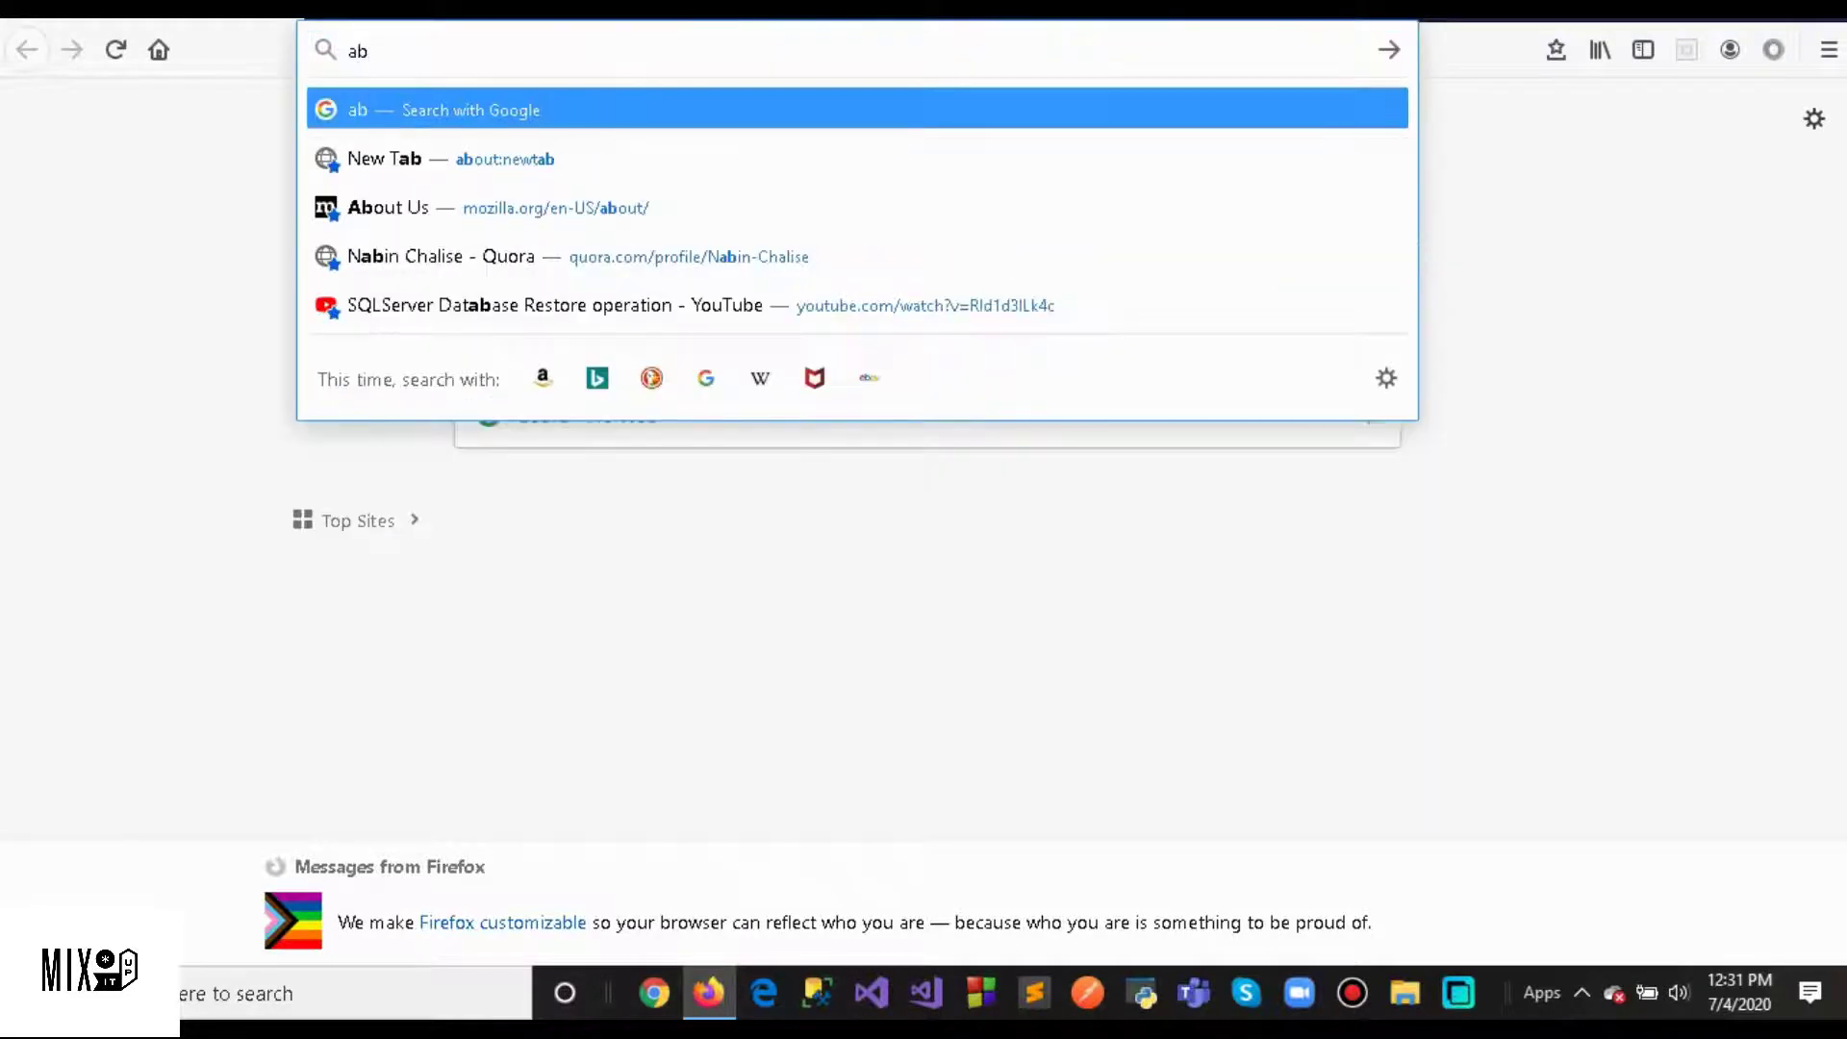
{"action": "type", "text": "out:"}
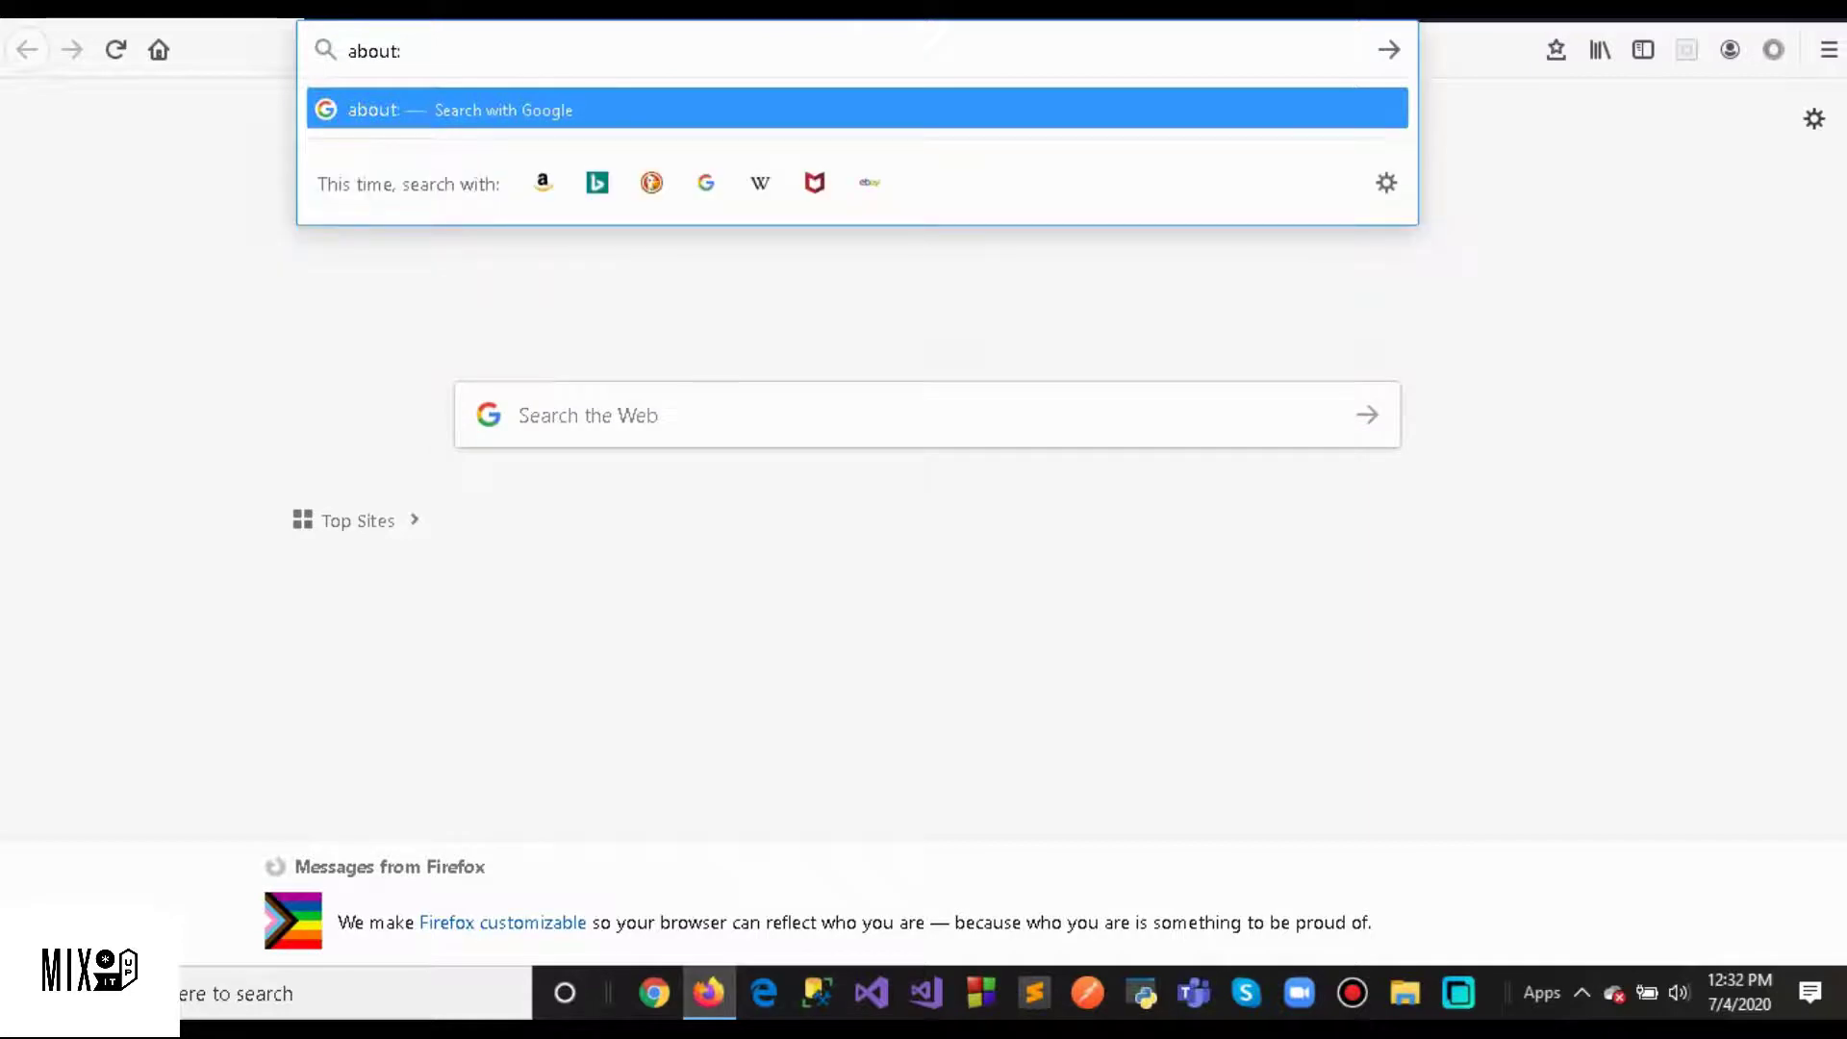
{"action": "type", "text": "config"}
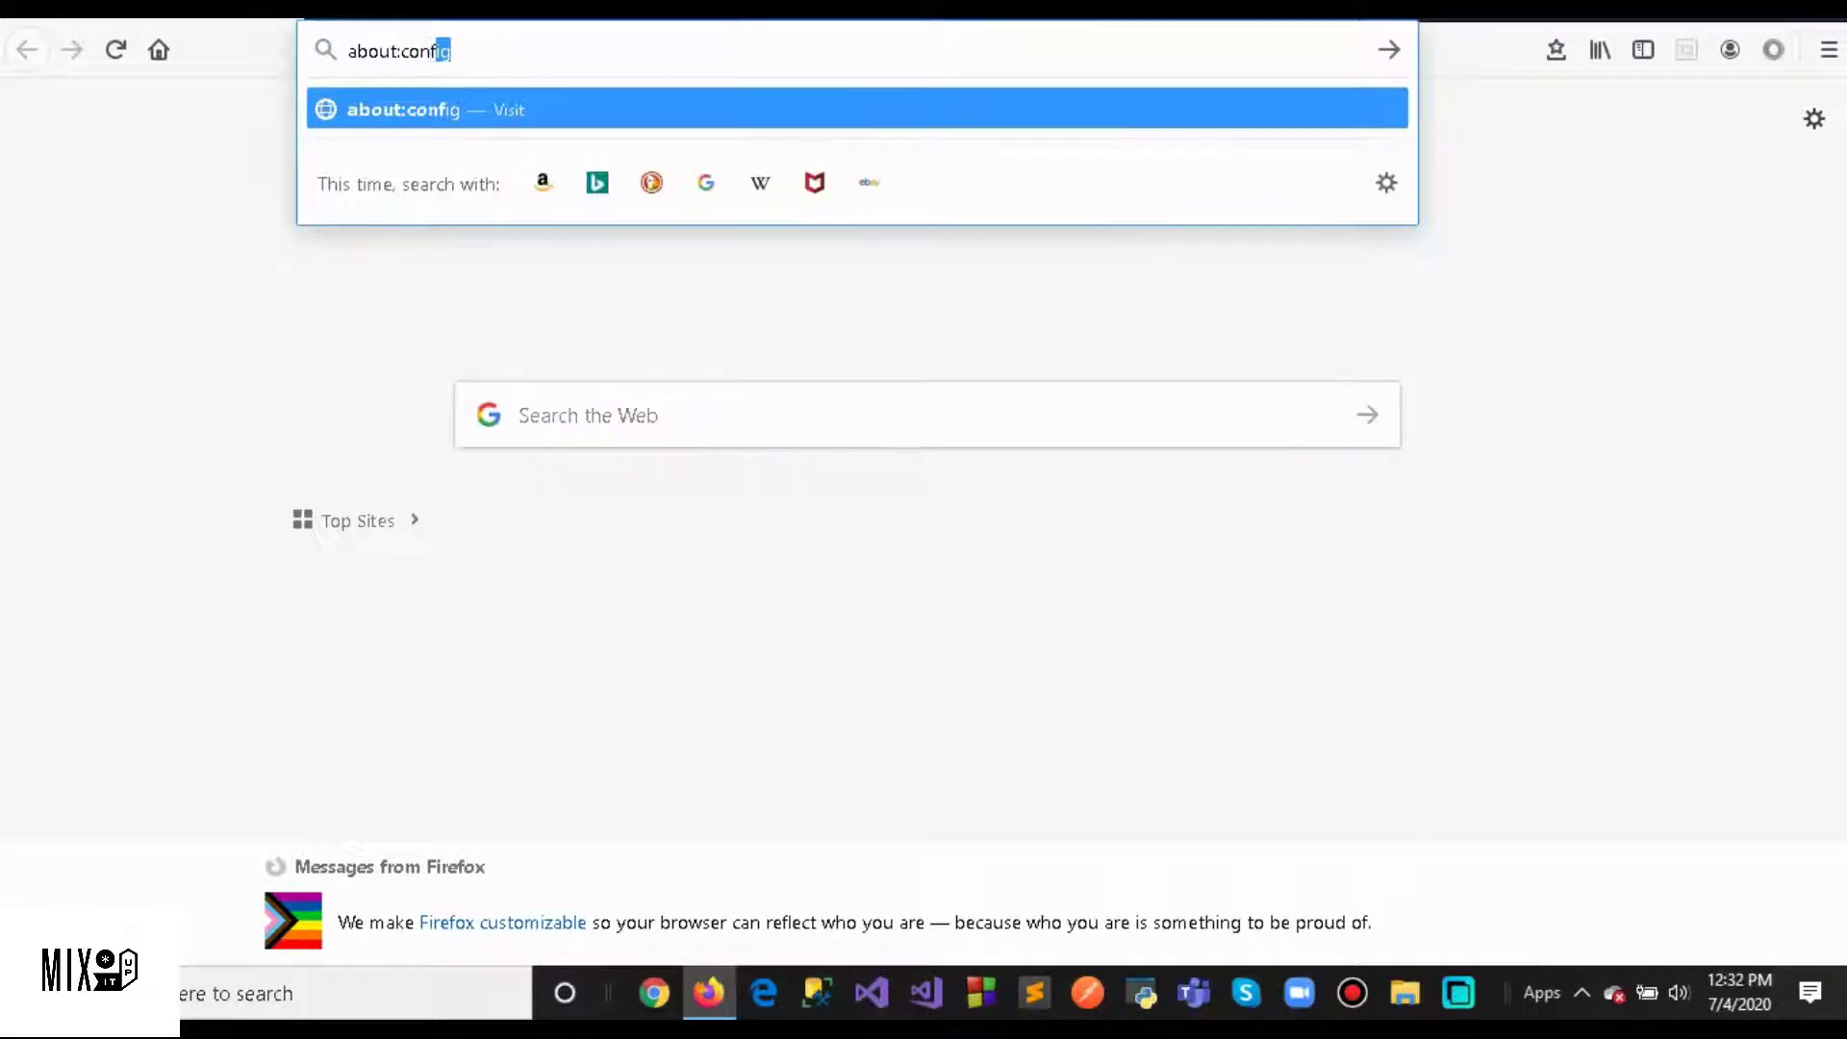
- Load about:config in a new tab, reaching its Proceed with Caution warning
{"action": "key", "text": "Return"}
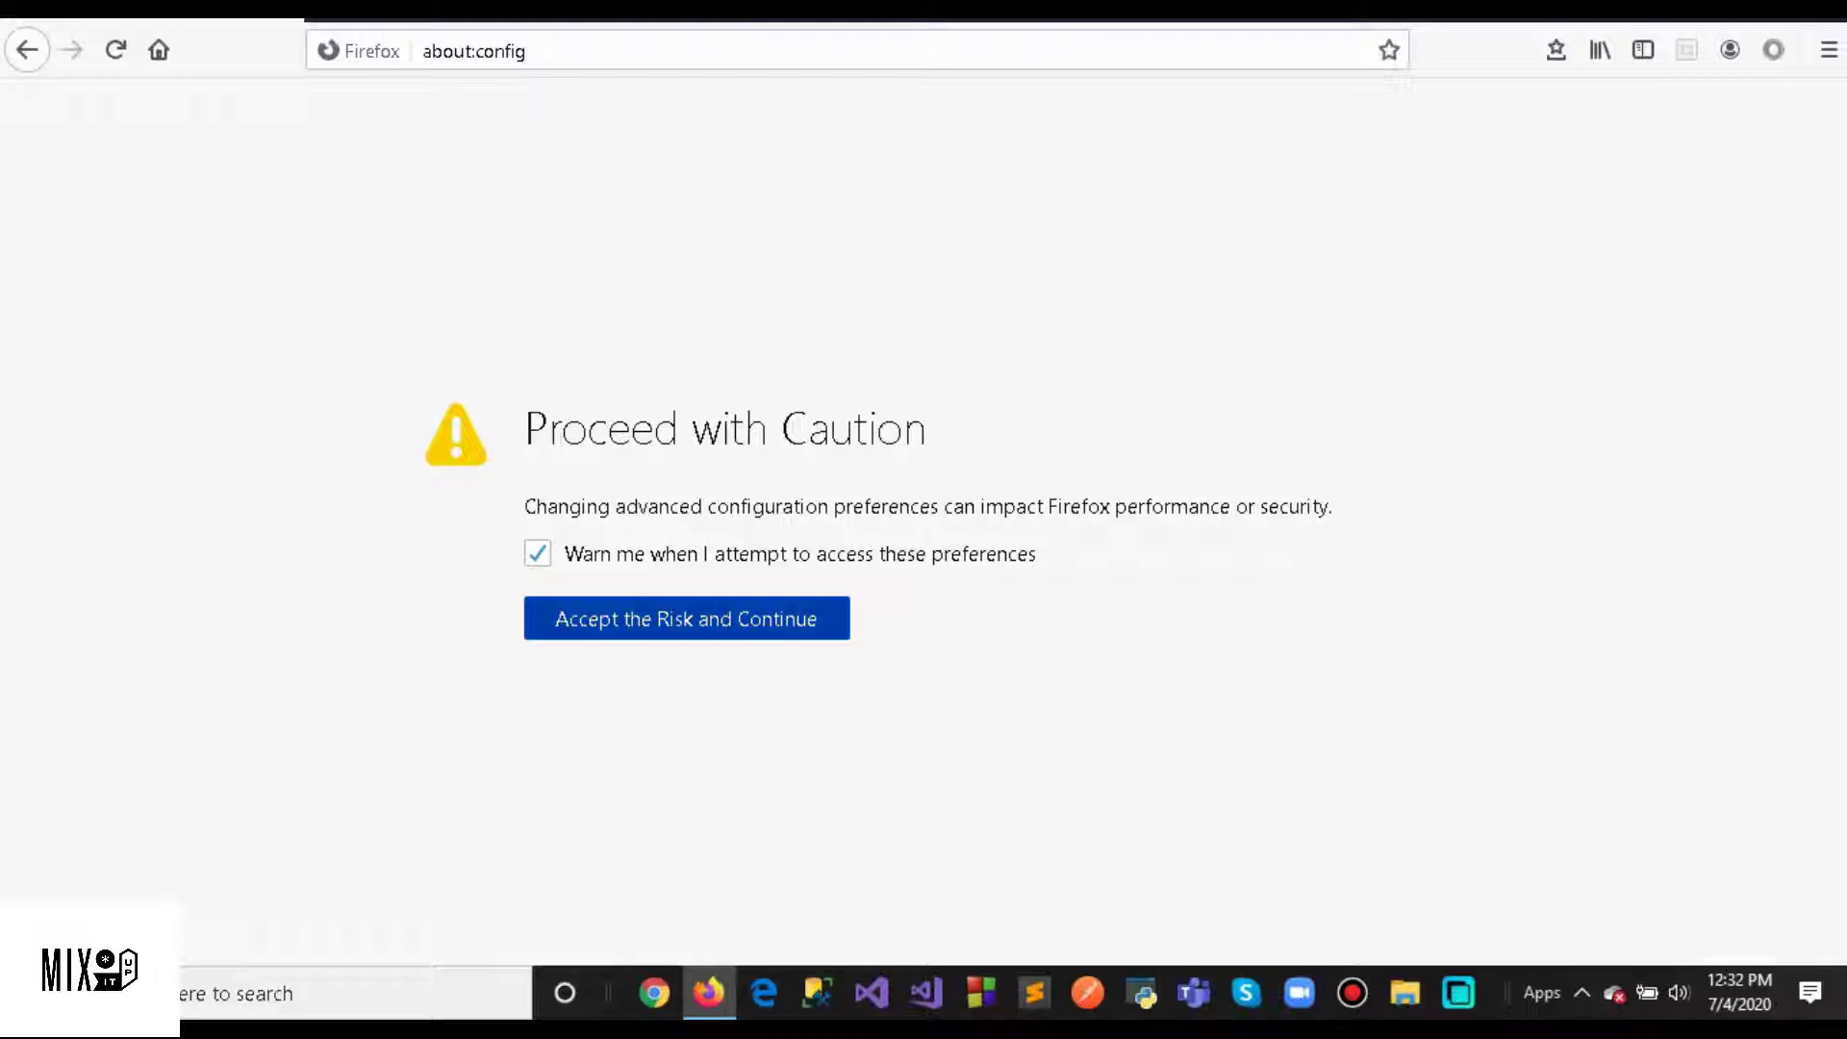
- Accept the risk warning and open the empty security.tls.insecure_fallback_hosts value for editing
{"action": "left_click", "coordinate": [686, 619]}
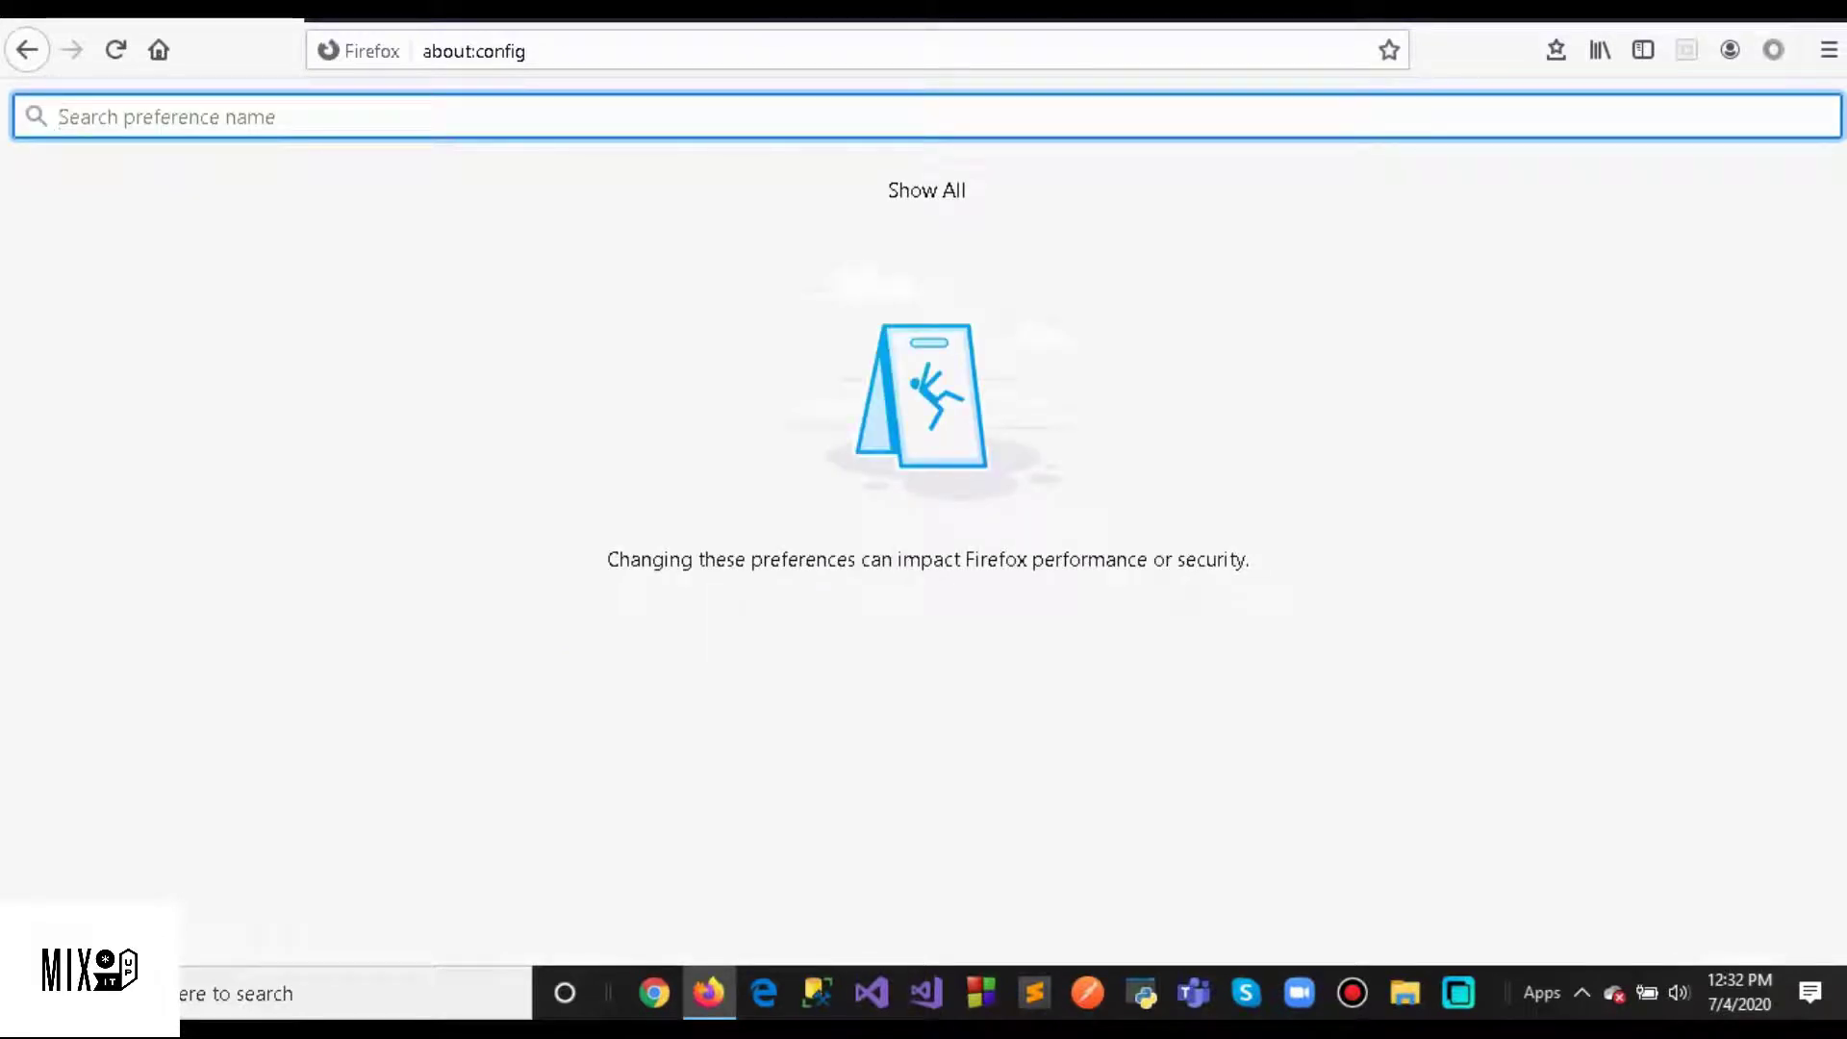
{"action": "type", "text": "security.tls.insecure_fallback_hosts"}
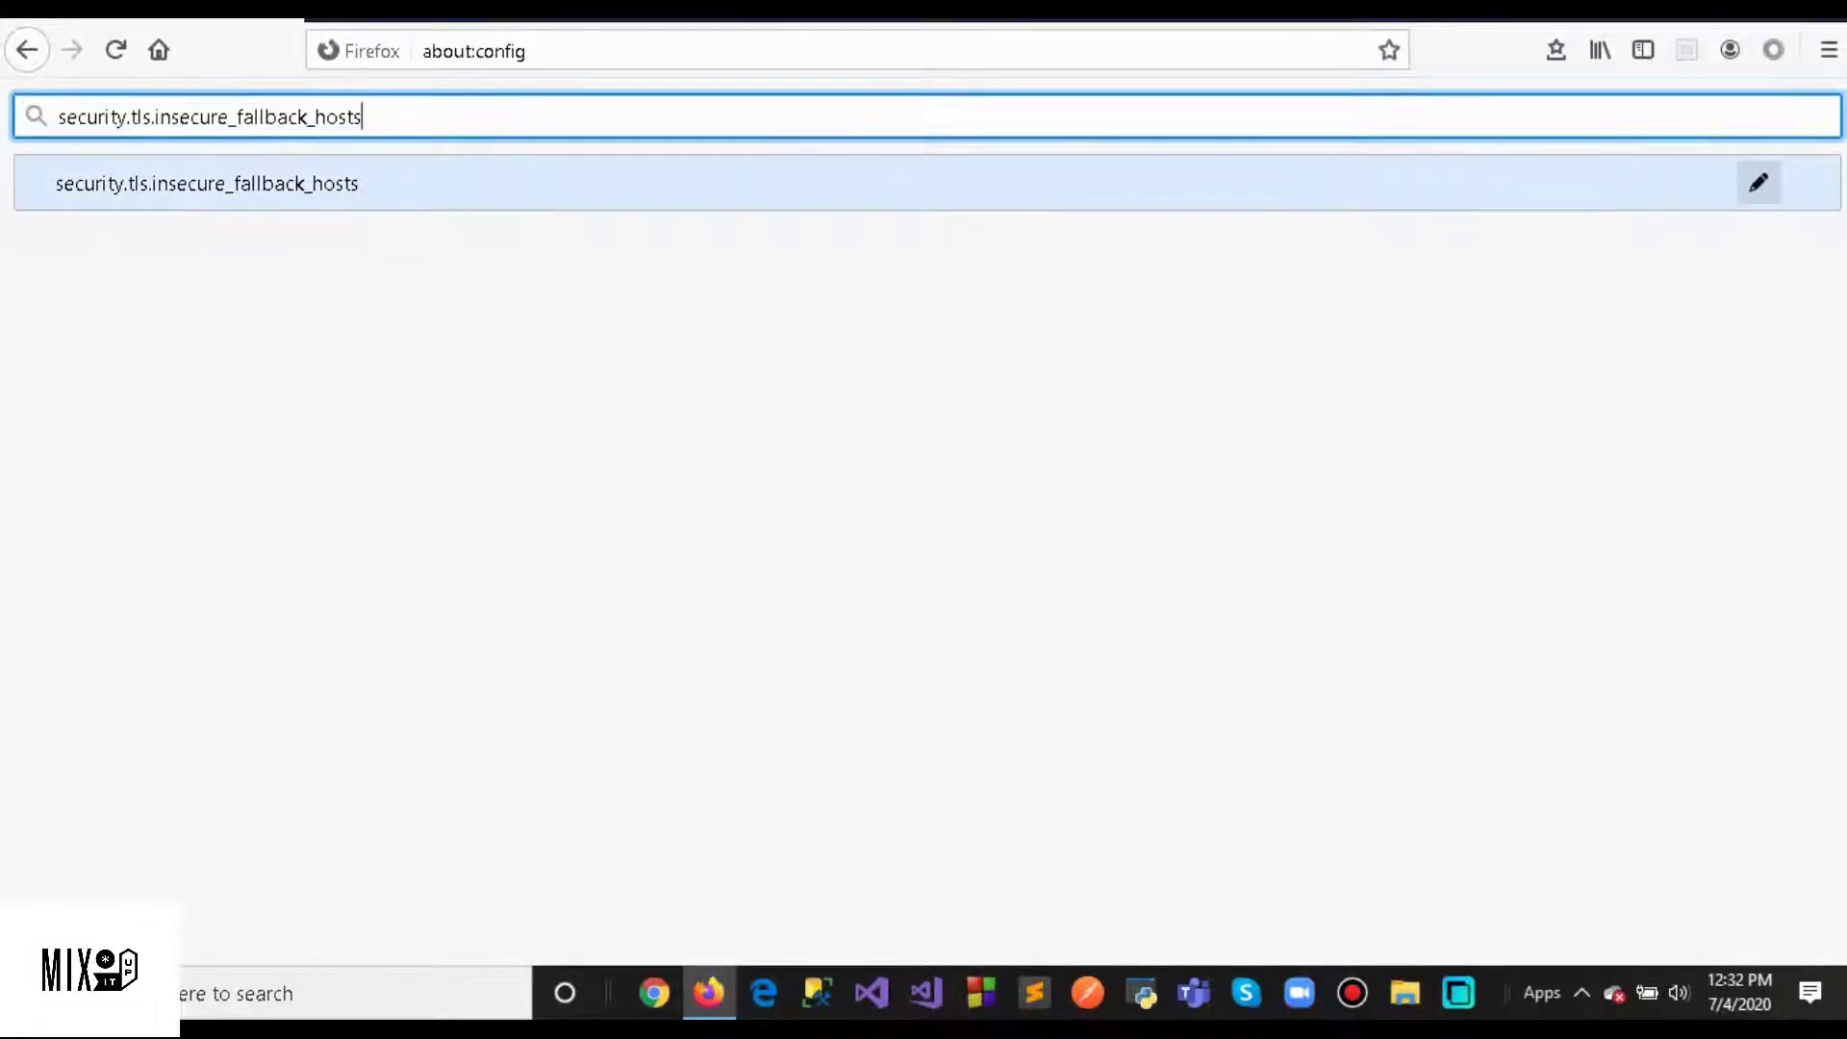
{"action": "key", "text": "Tab"}
{"action": "key", "text": "Return"}
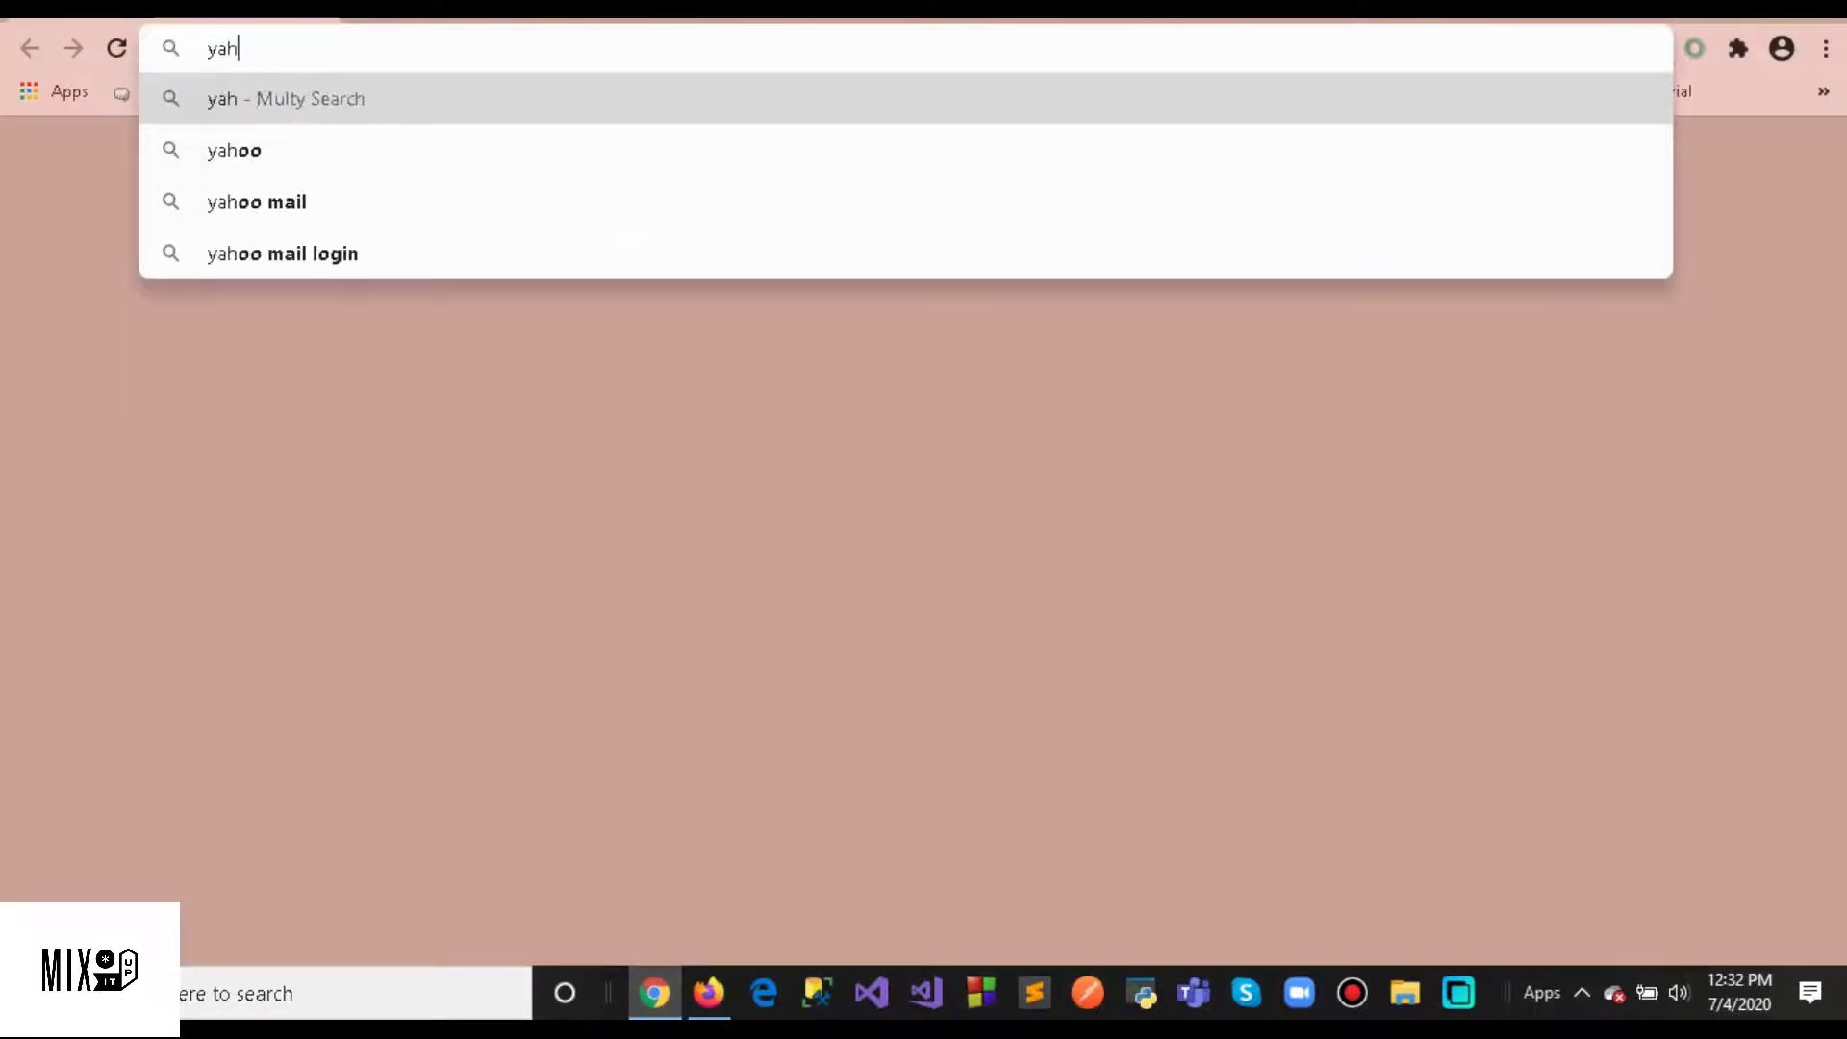
{"action": "type", "text": "oo.com"}
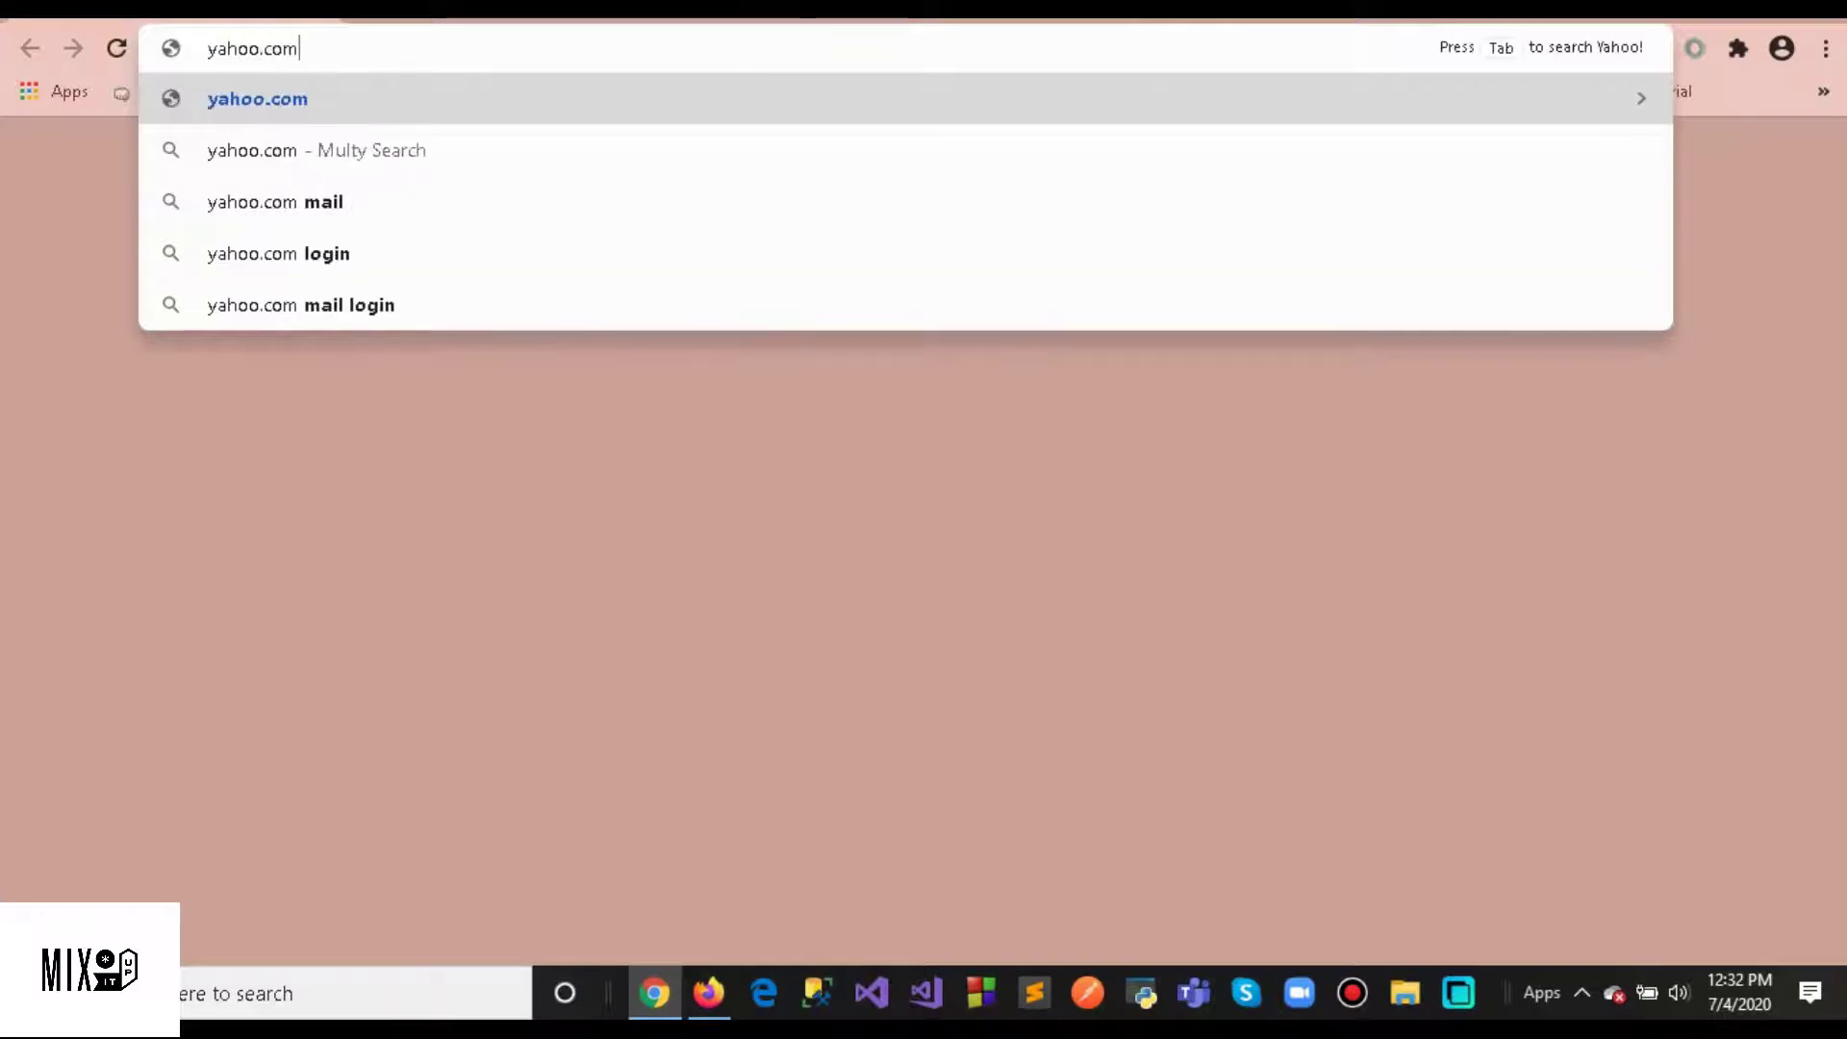
{"action": "key", "text": "Return"}
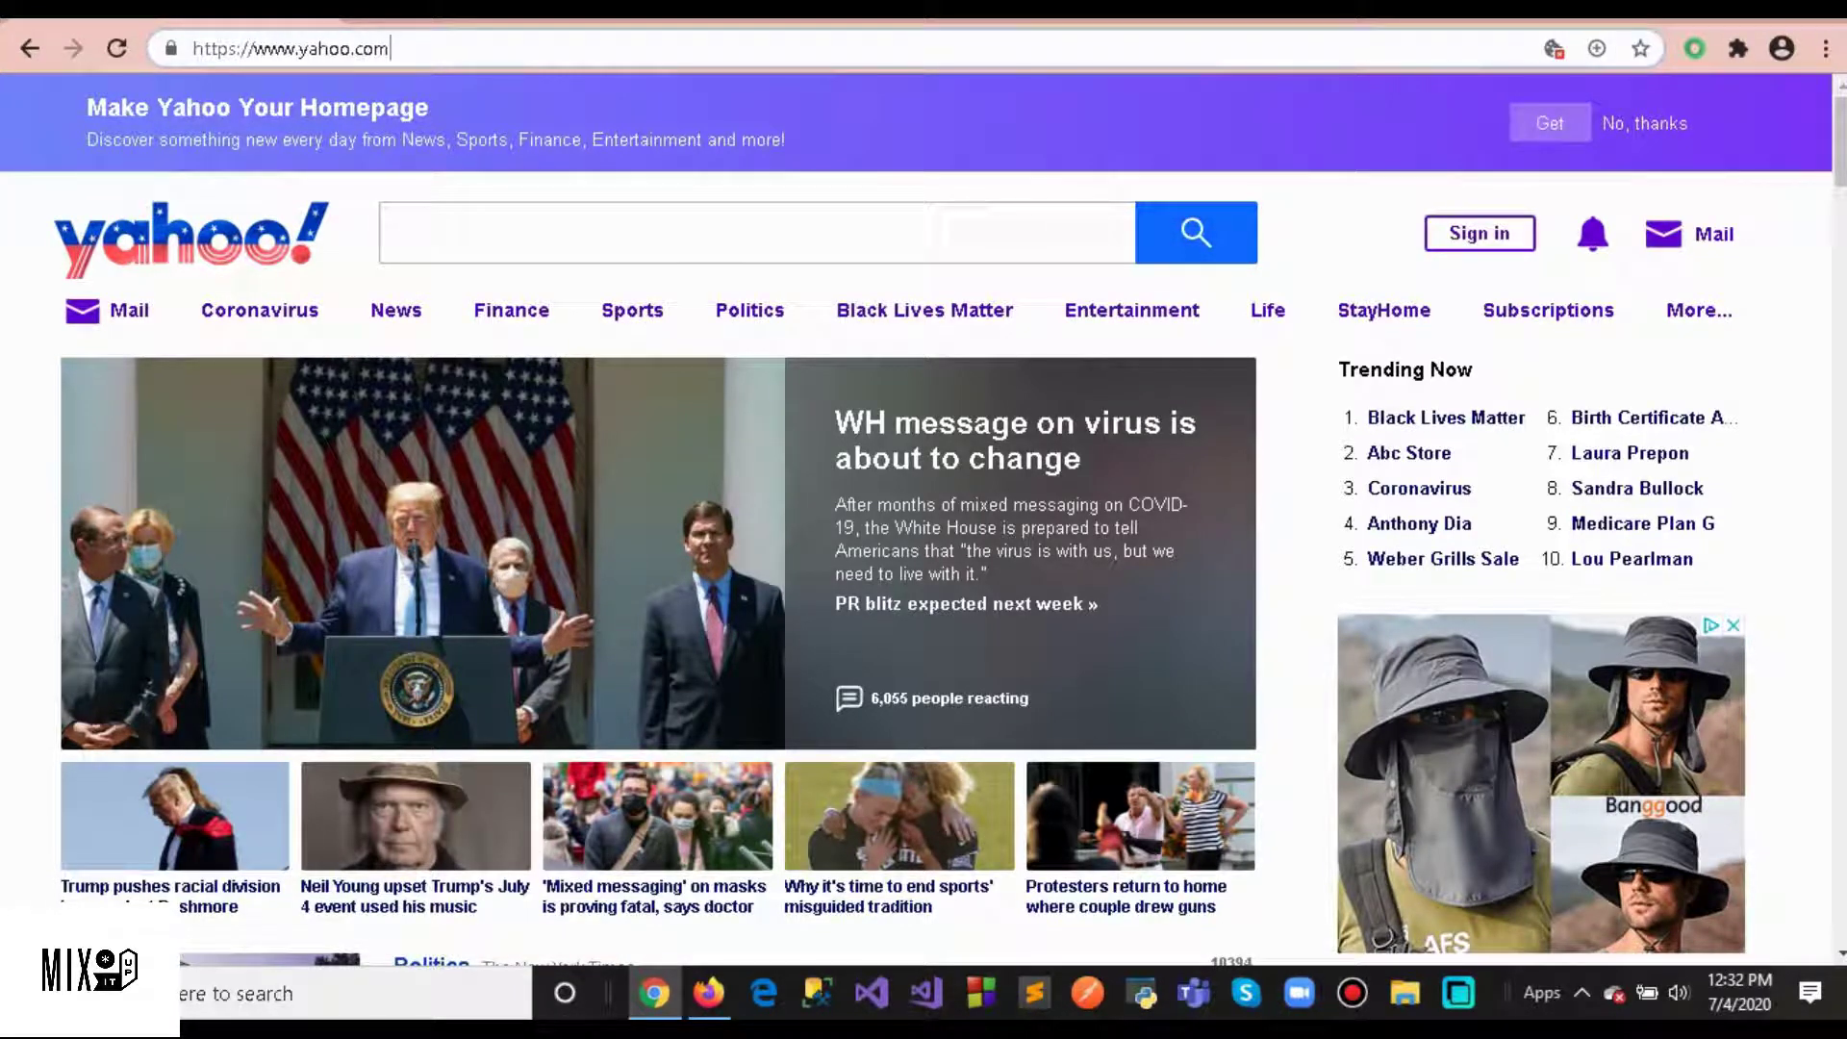
{"action": "key", "text": "ctrl+a"}
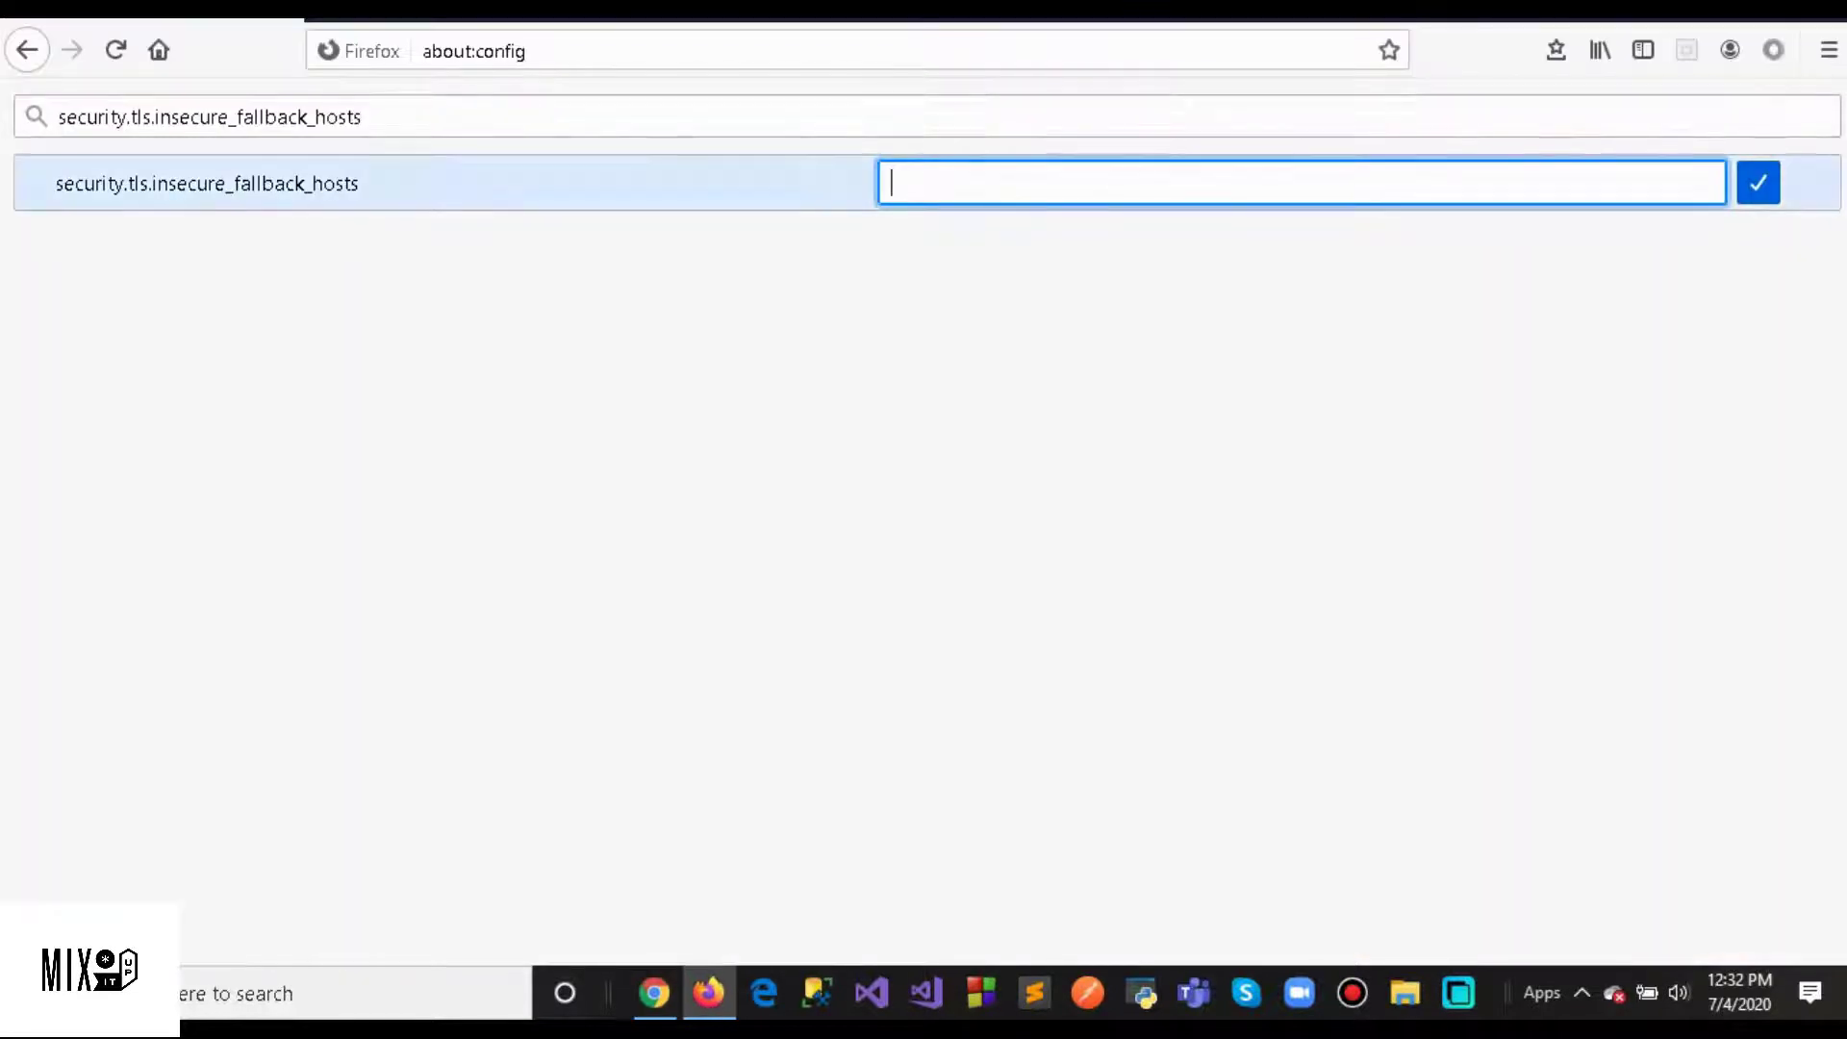
{"action": "type", "text": "https://www.yahoo.com/"}
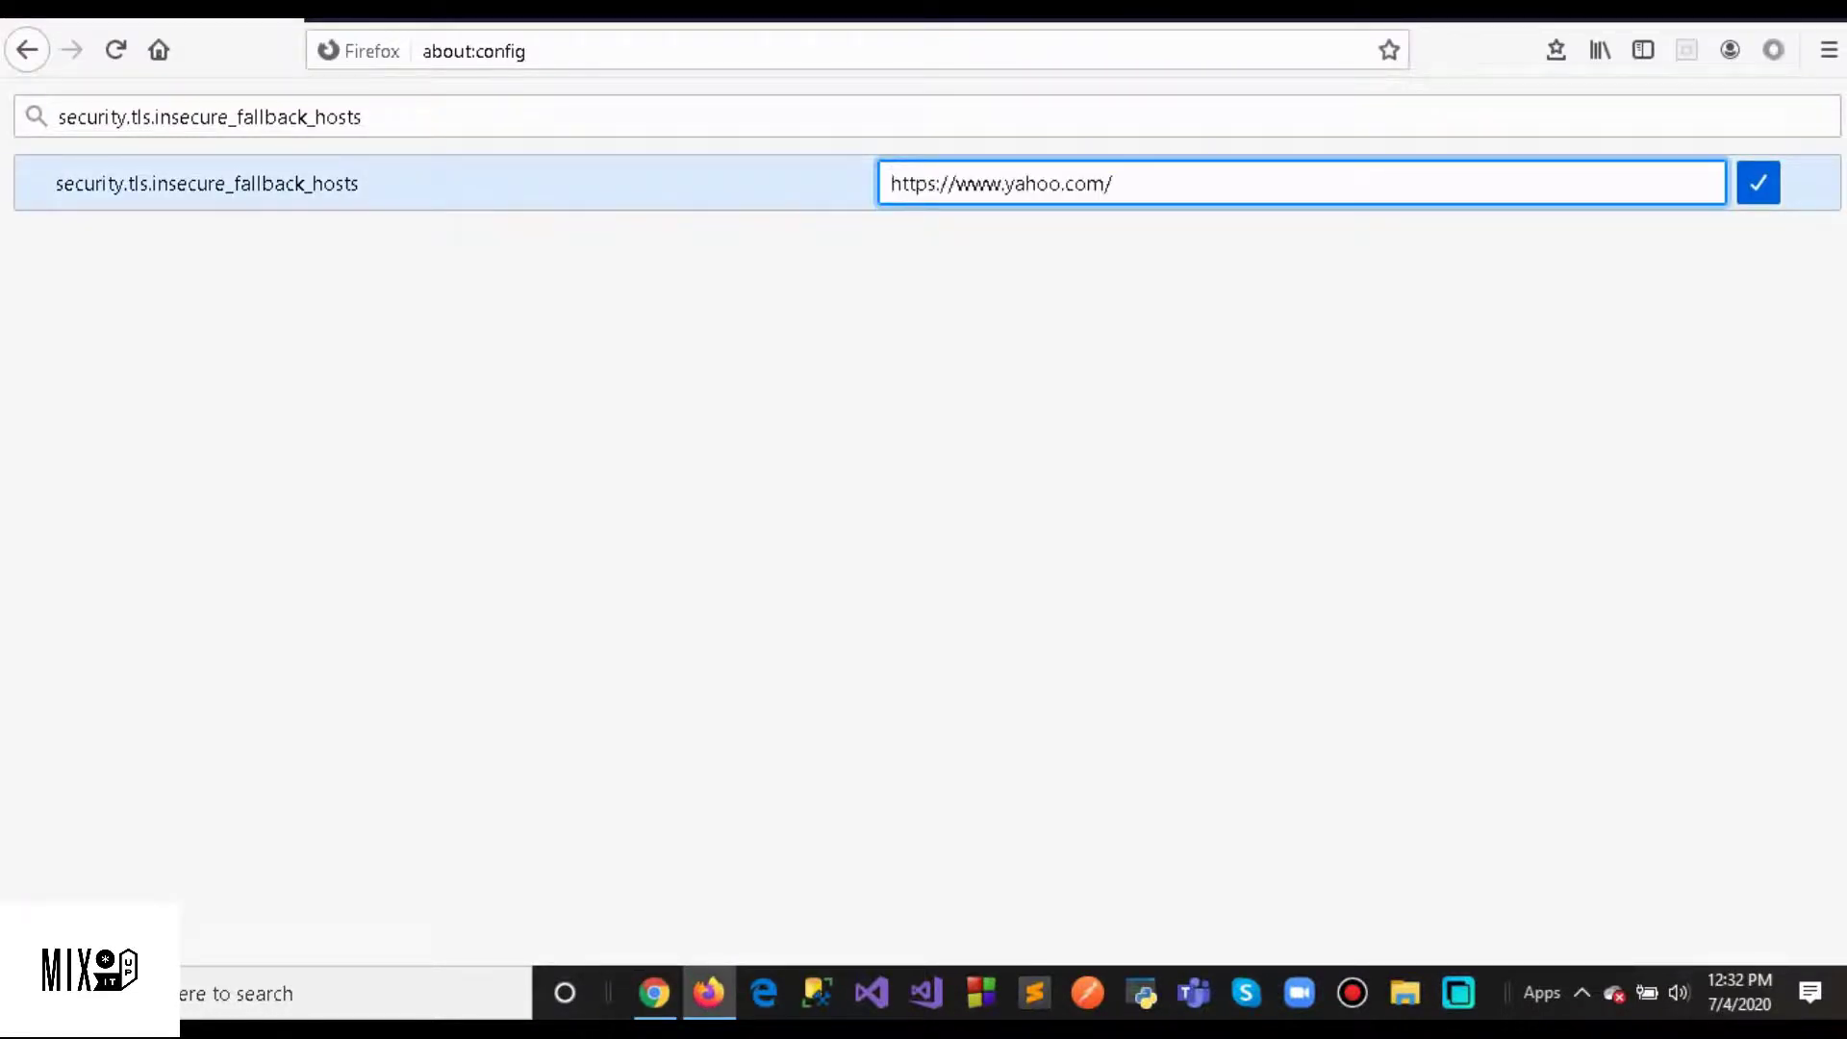
{"action": "key", "text": "Return"}
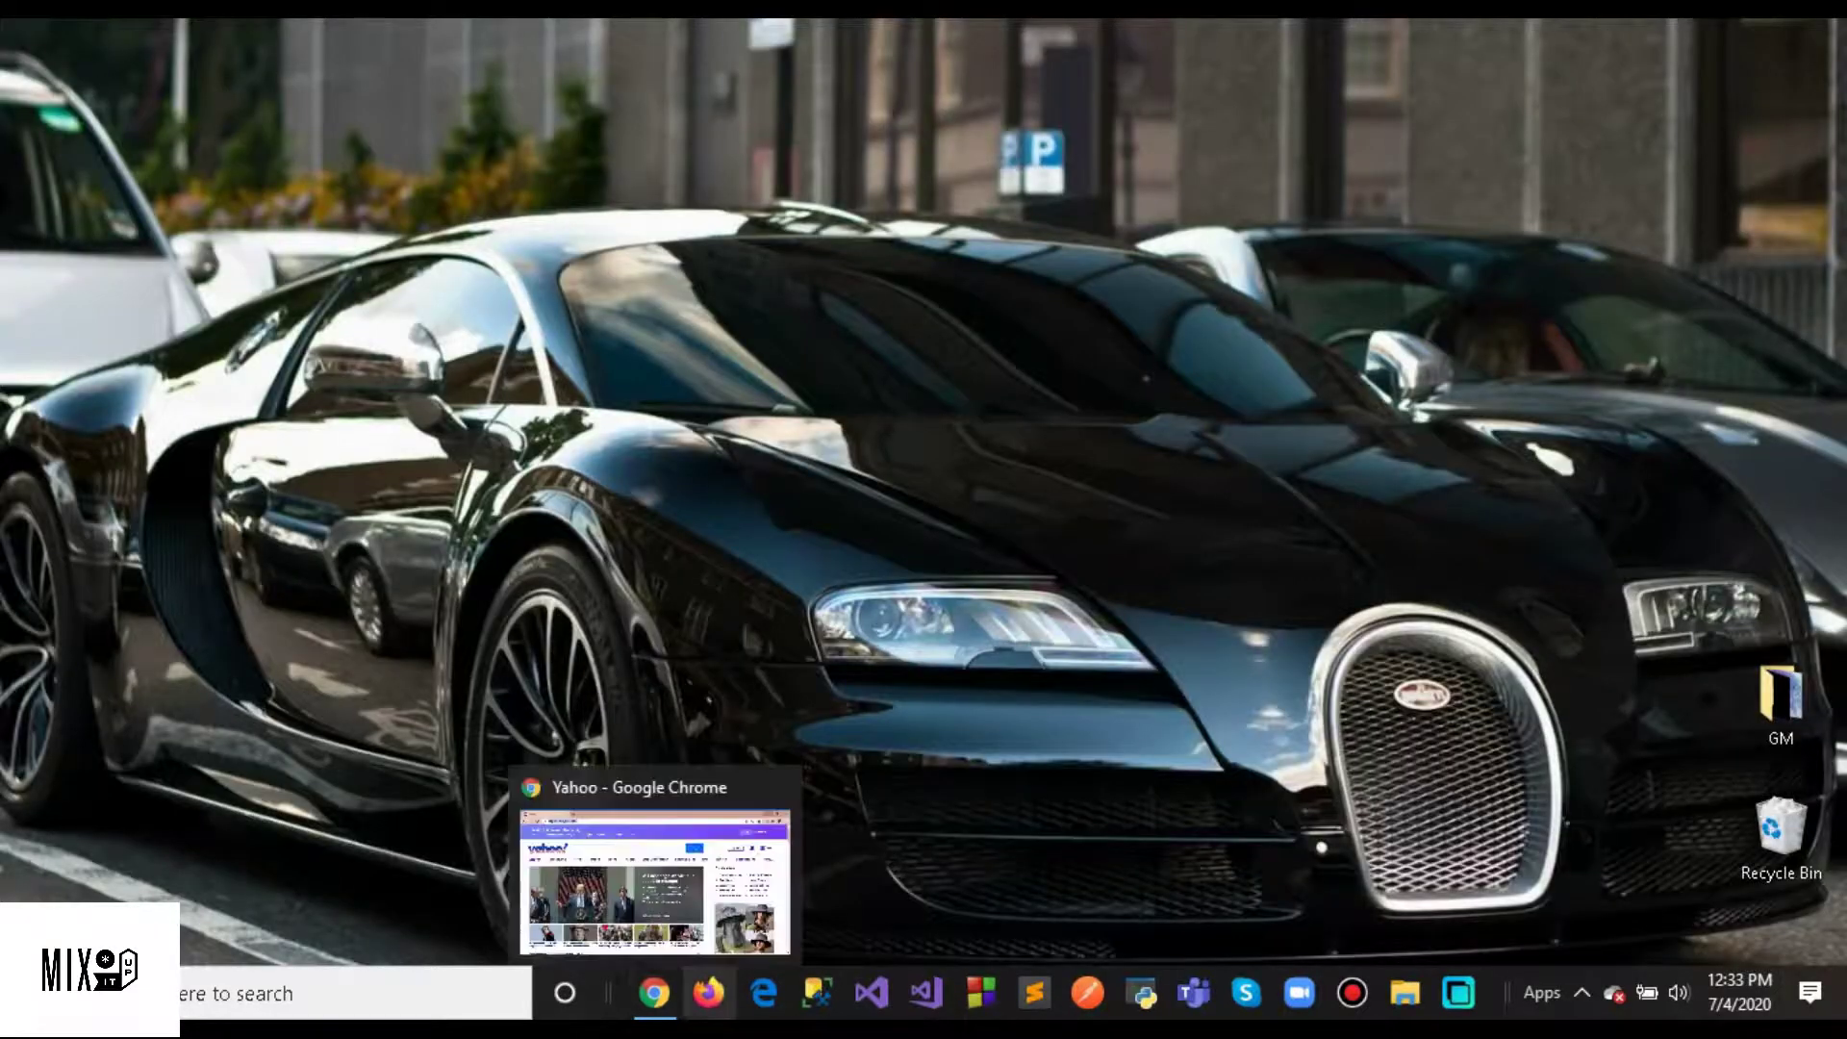
- Reopen Firefox and load about:config again, correcting a typo in the address
{"action": "left_click", "coordinate": [707, 993]}
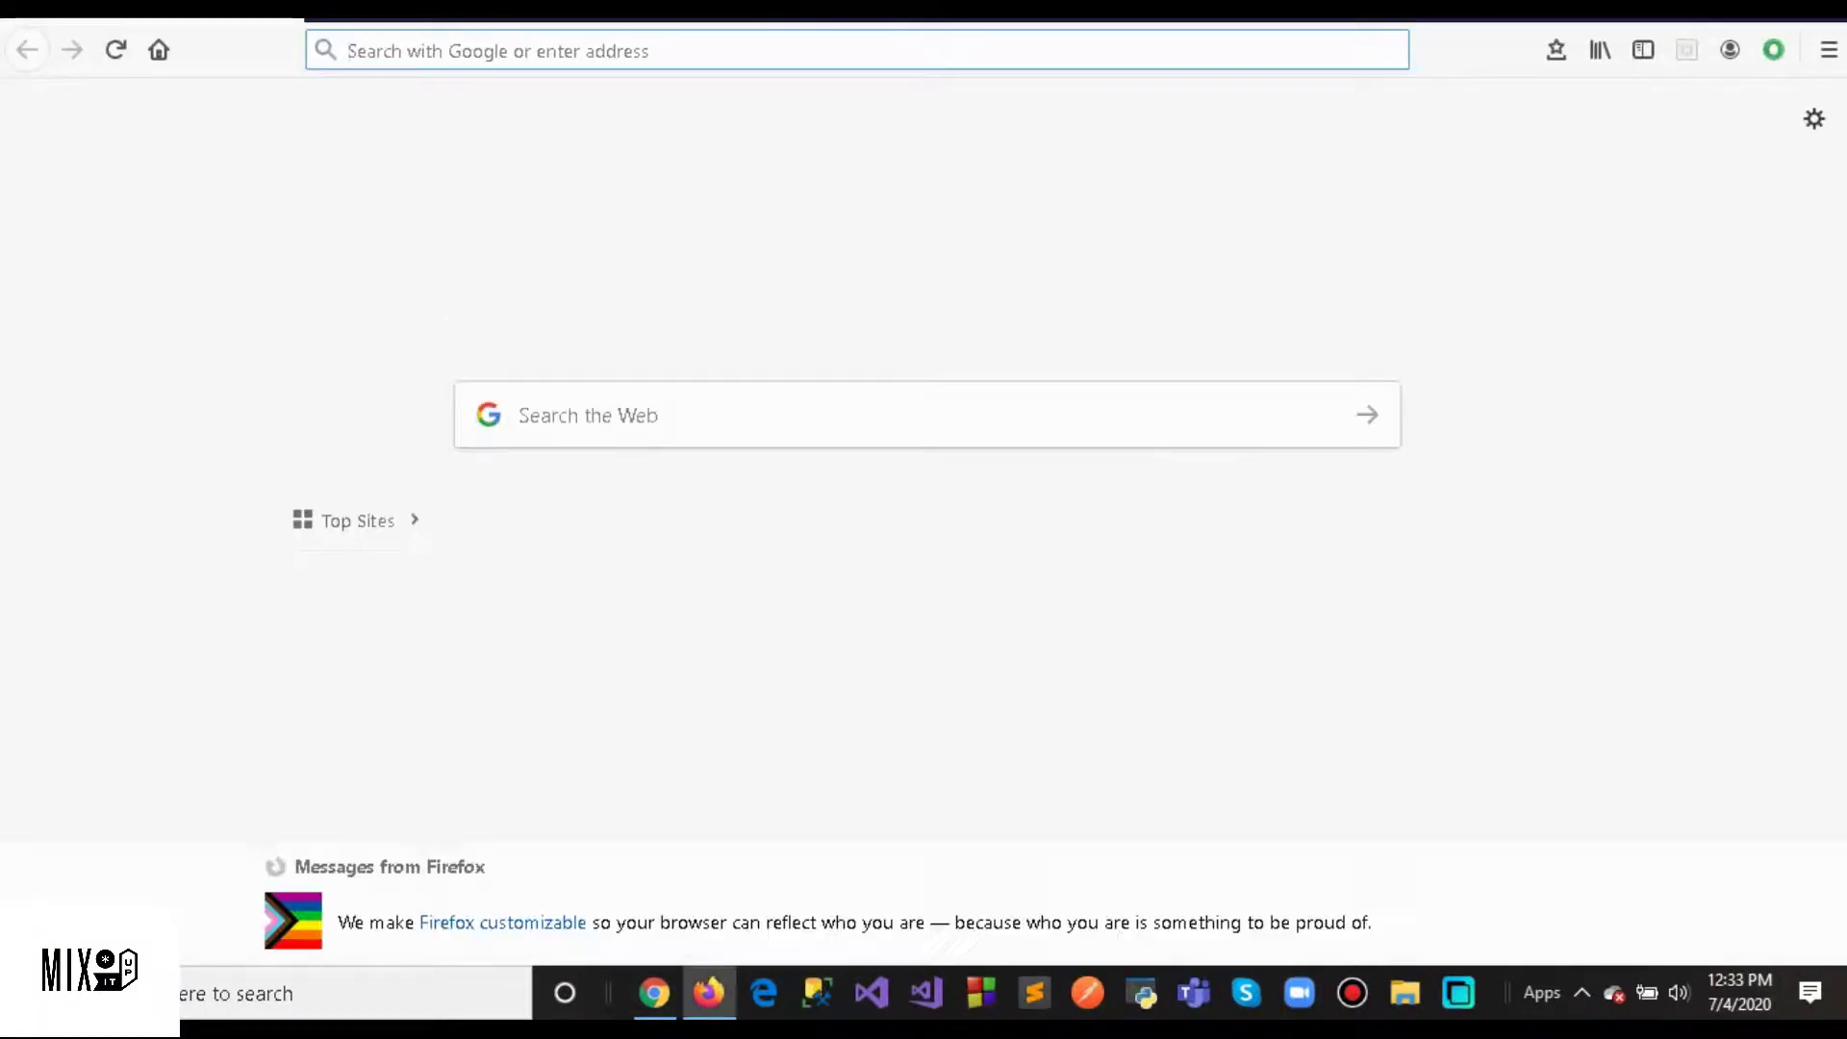
{"action": "type", "text": "aboun"}
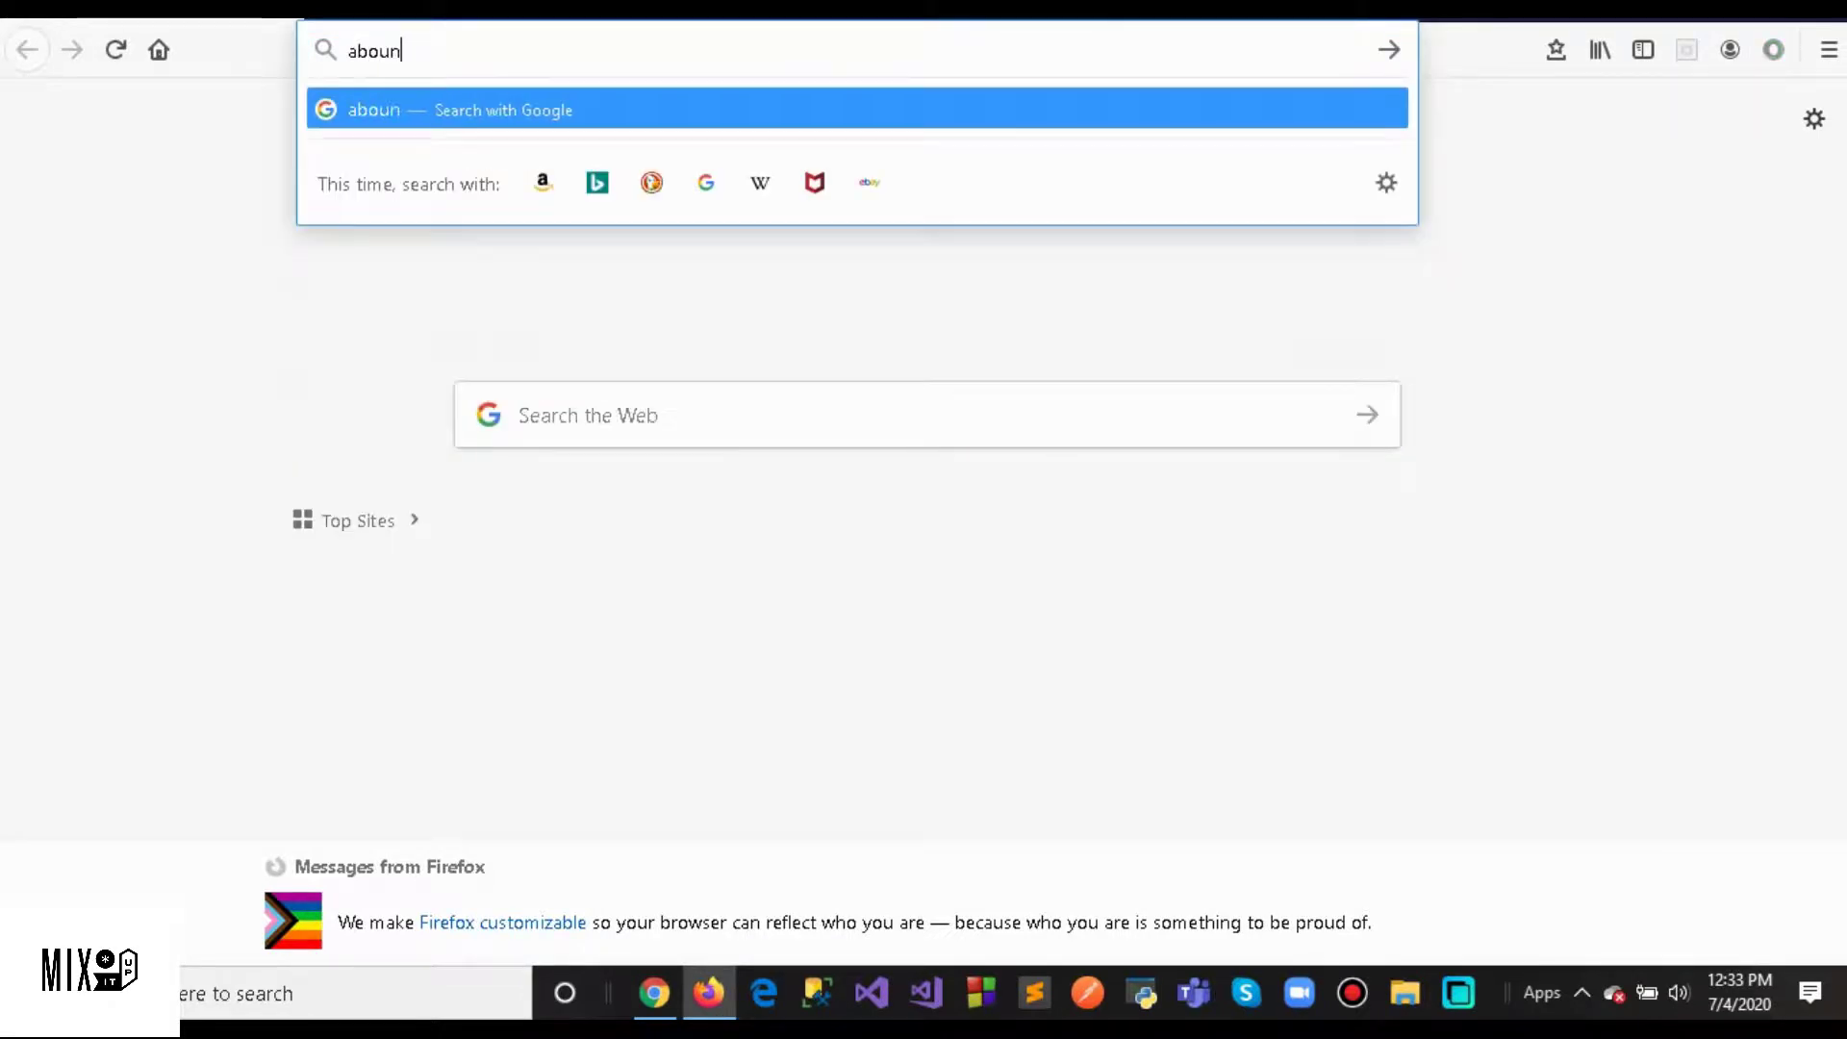
{"action": "type", "text": "t"}
{"action": "key", "text": "BackSpace"}
{"action": "key", "text": "BackSpace"}
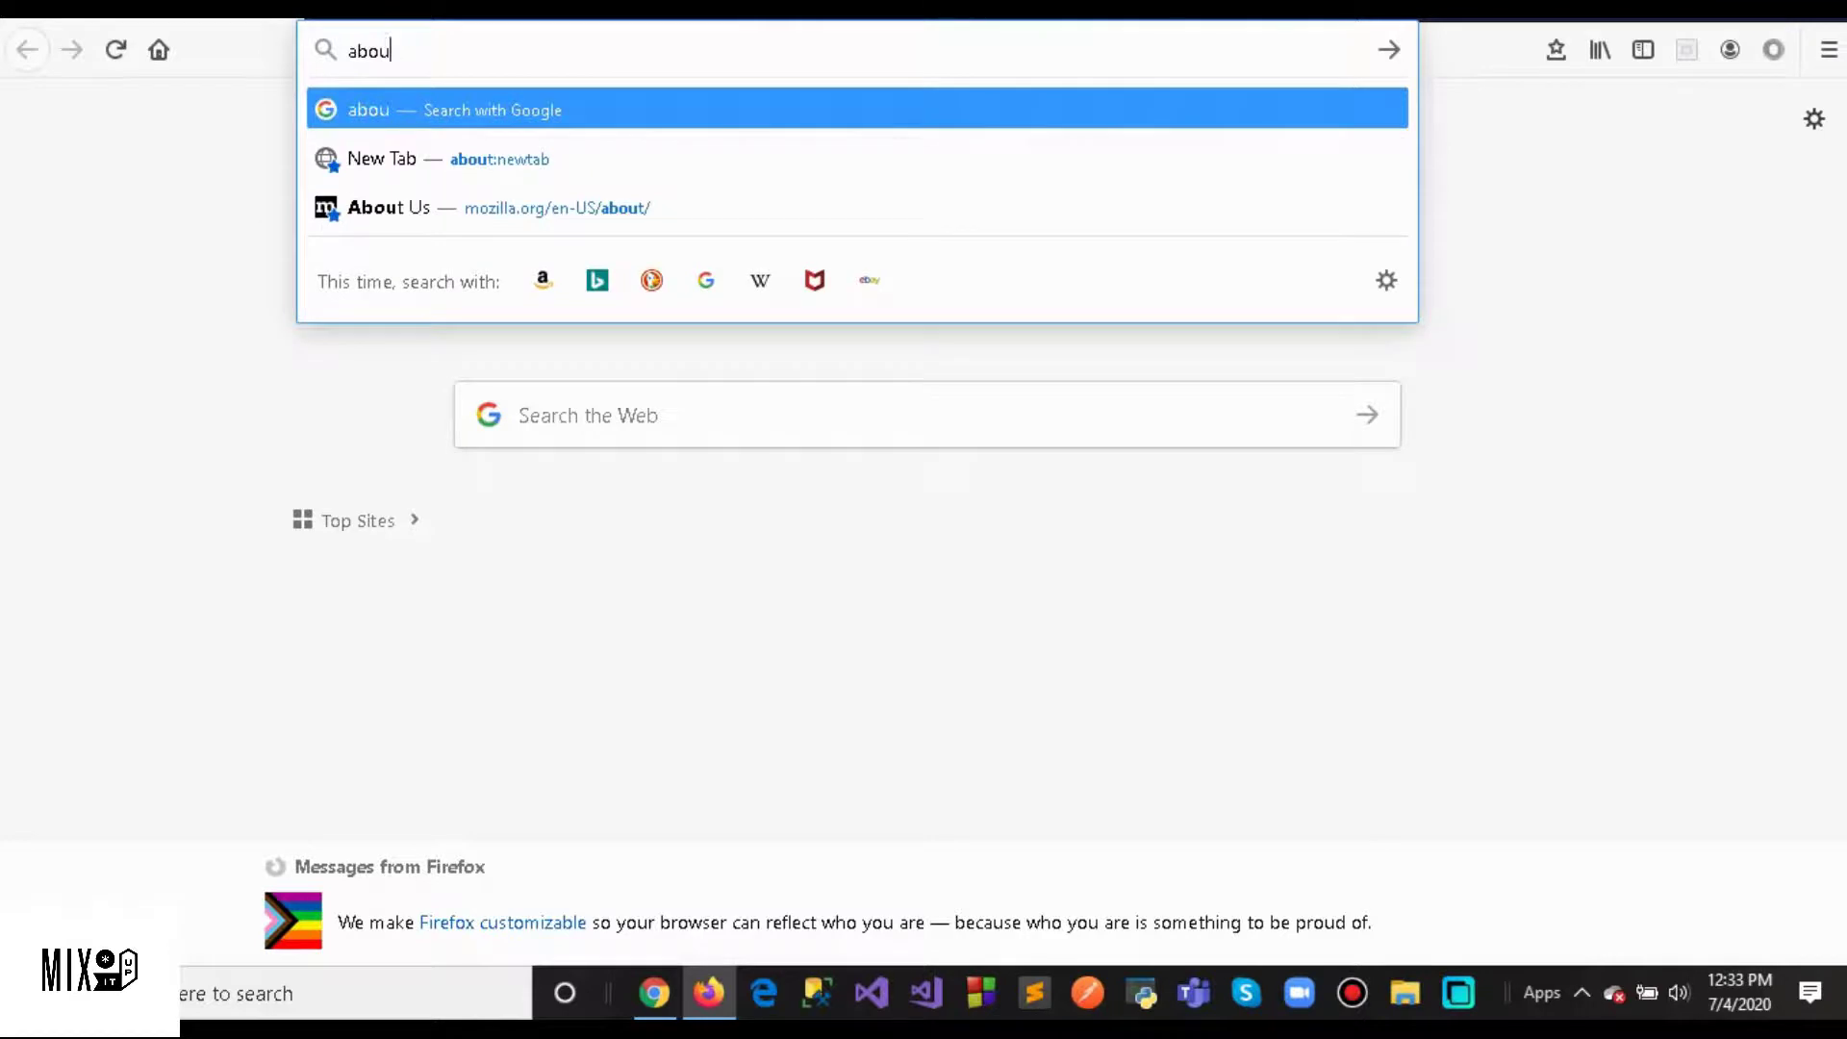
{"action": "type", "text": "t:co"}
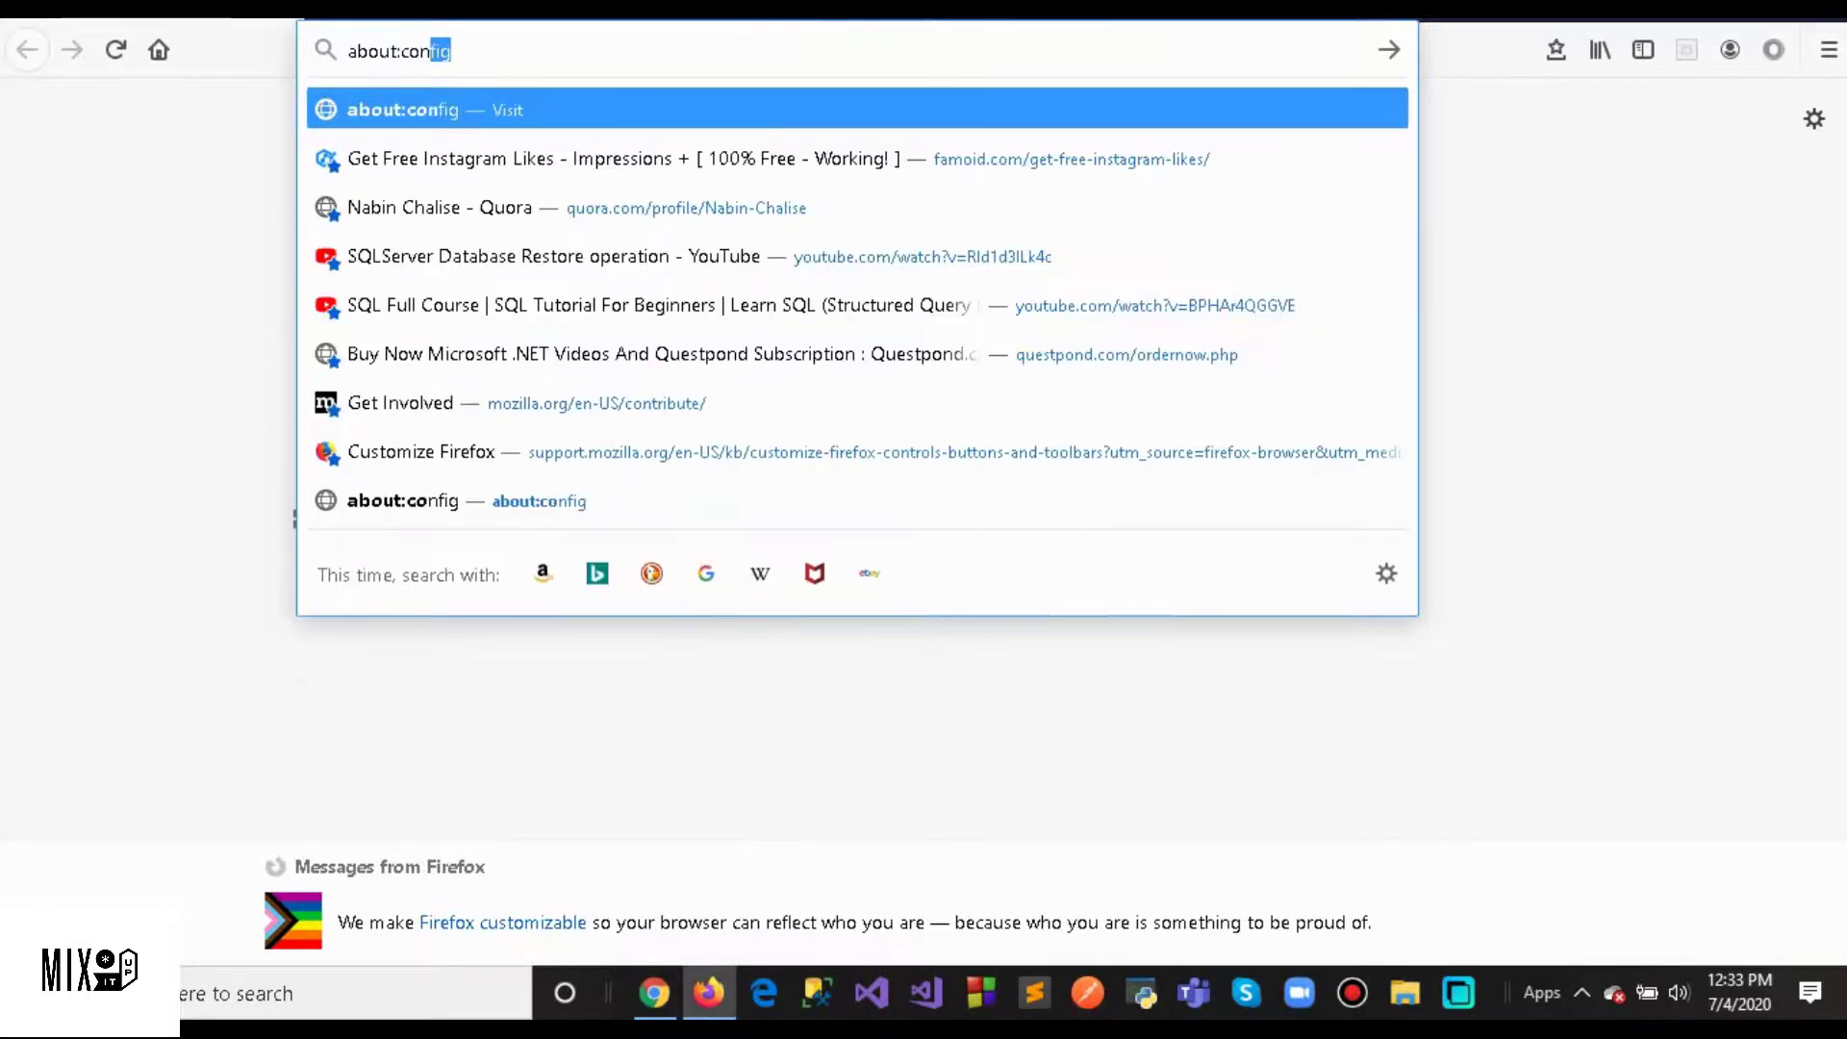
{"action": "type", "text": "nfig"}
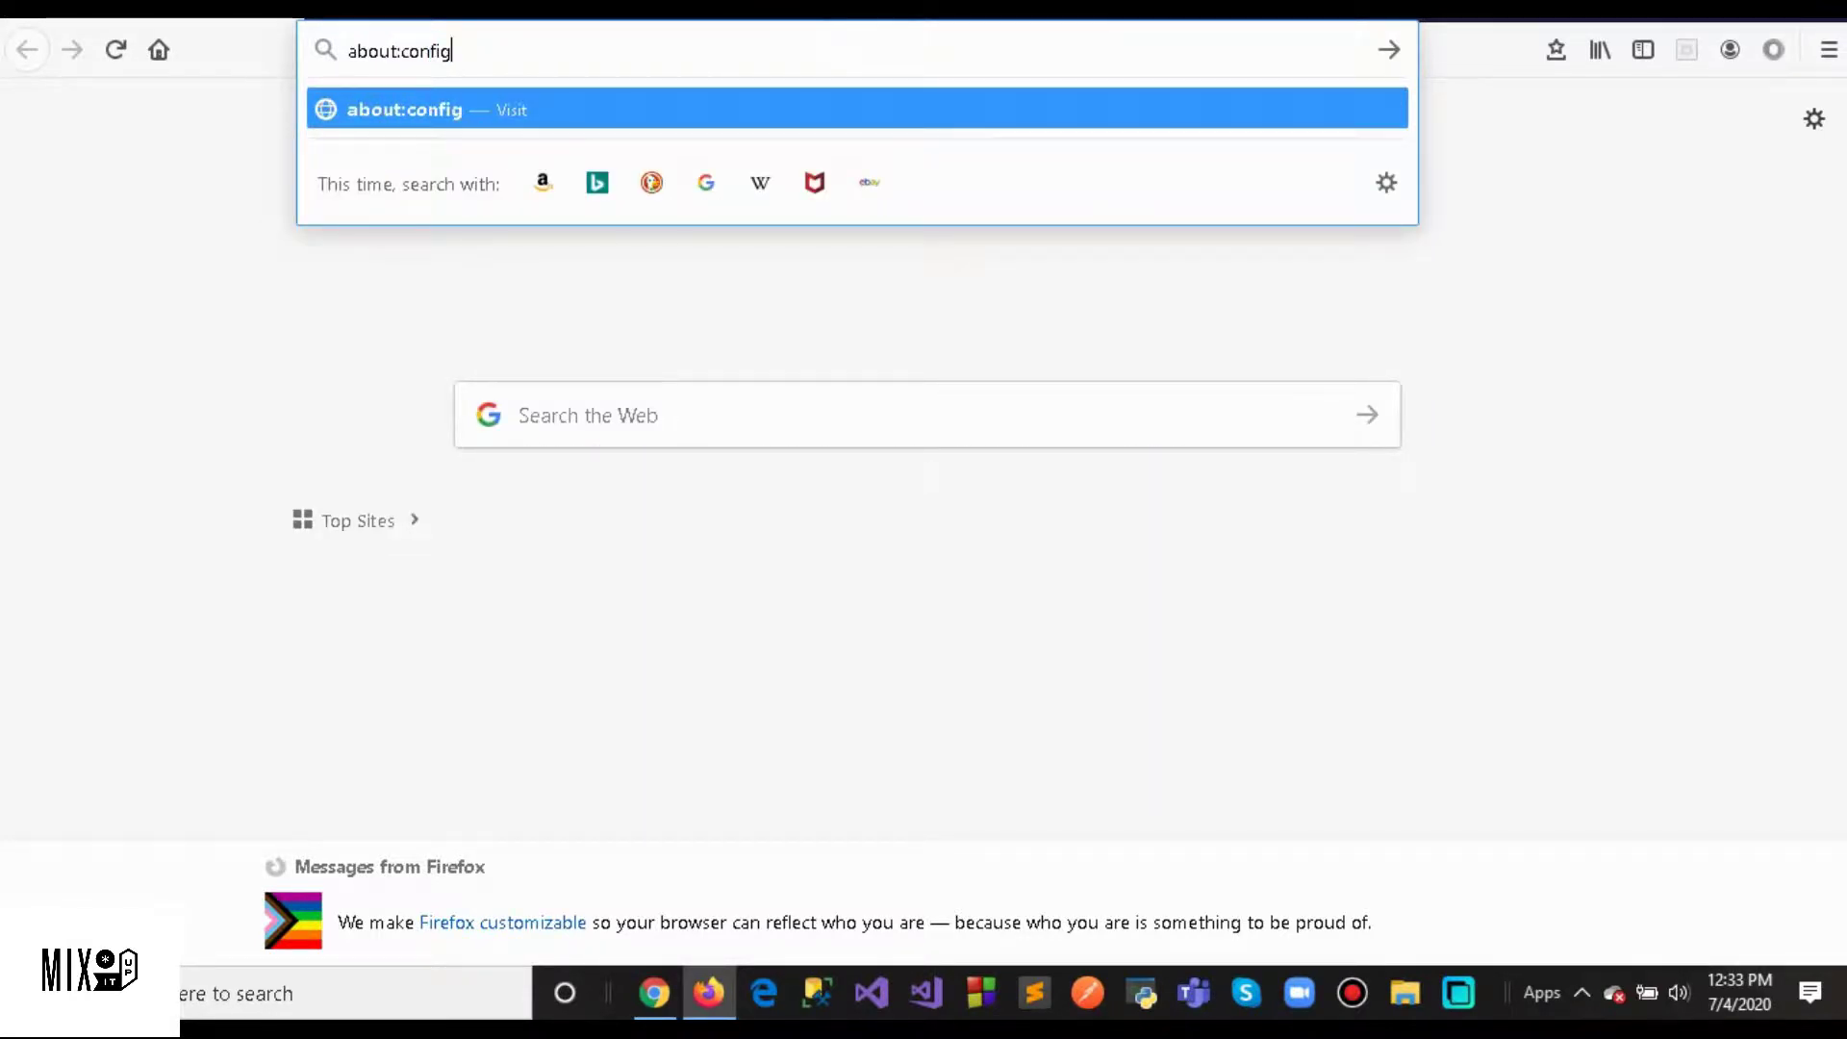
{"action": "key", "text": "Return"}
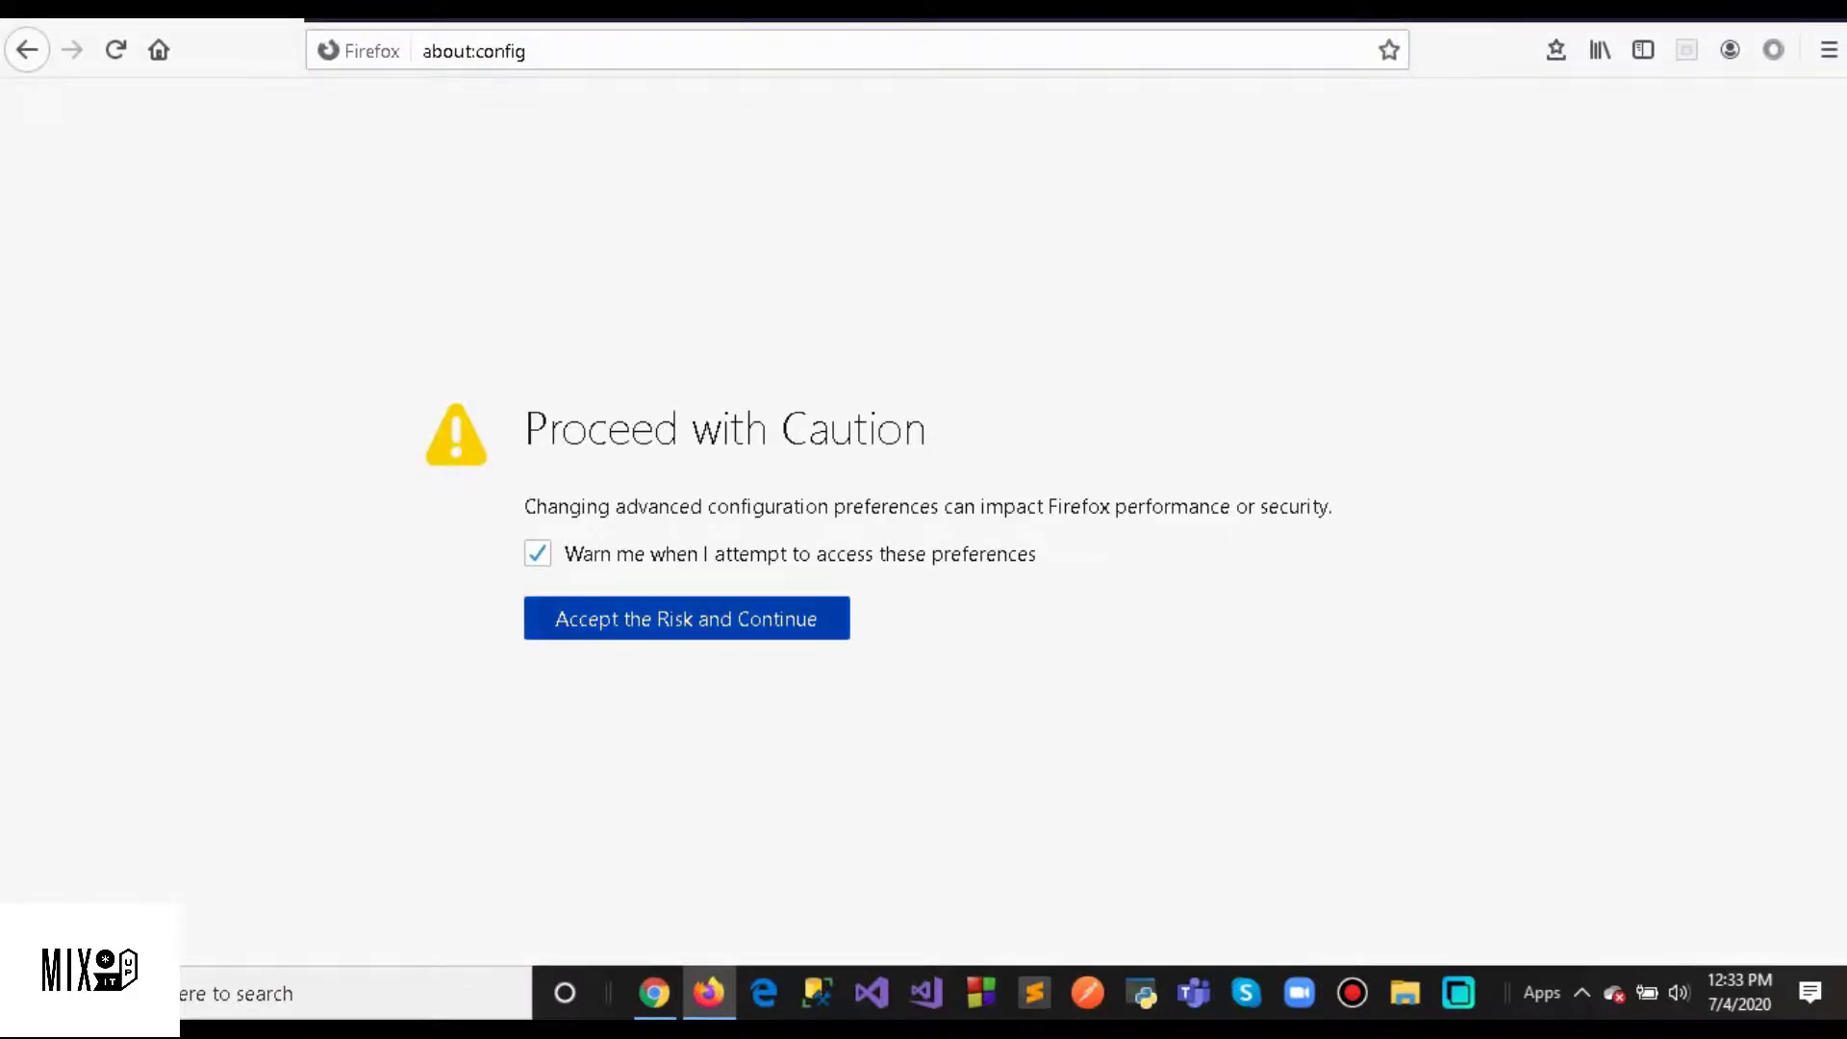
- Accept the warning and search security.ssl3 to review its preferences, all true
{"action": "key", "text": "Return"}
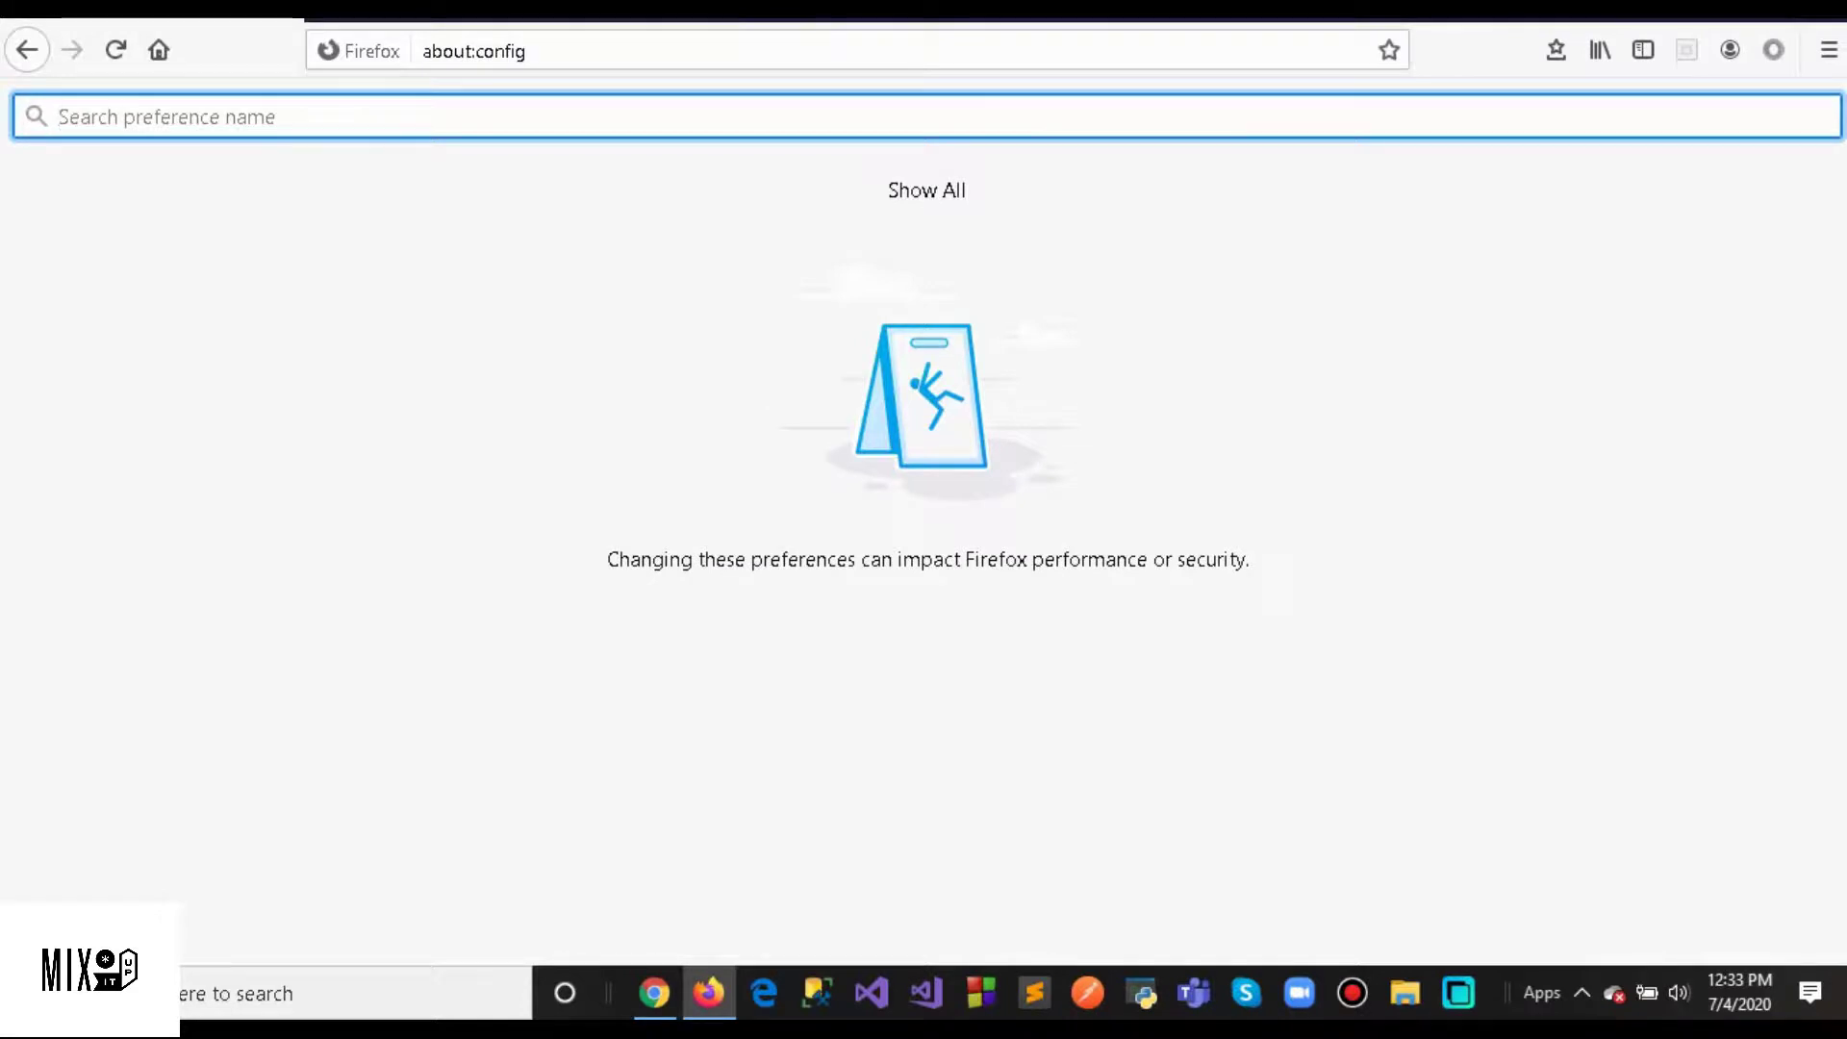
{"action": "type", "text": "sec"}
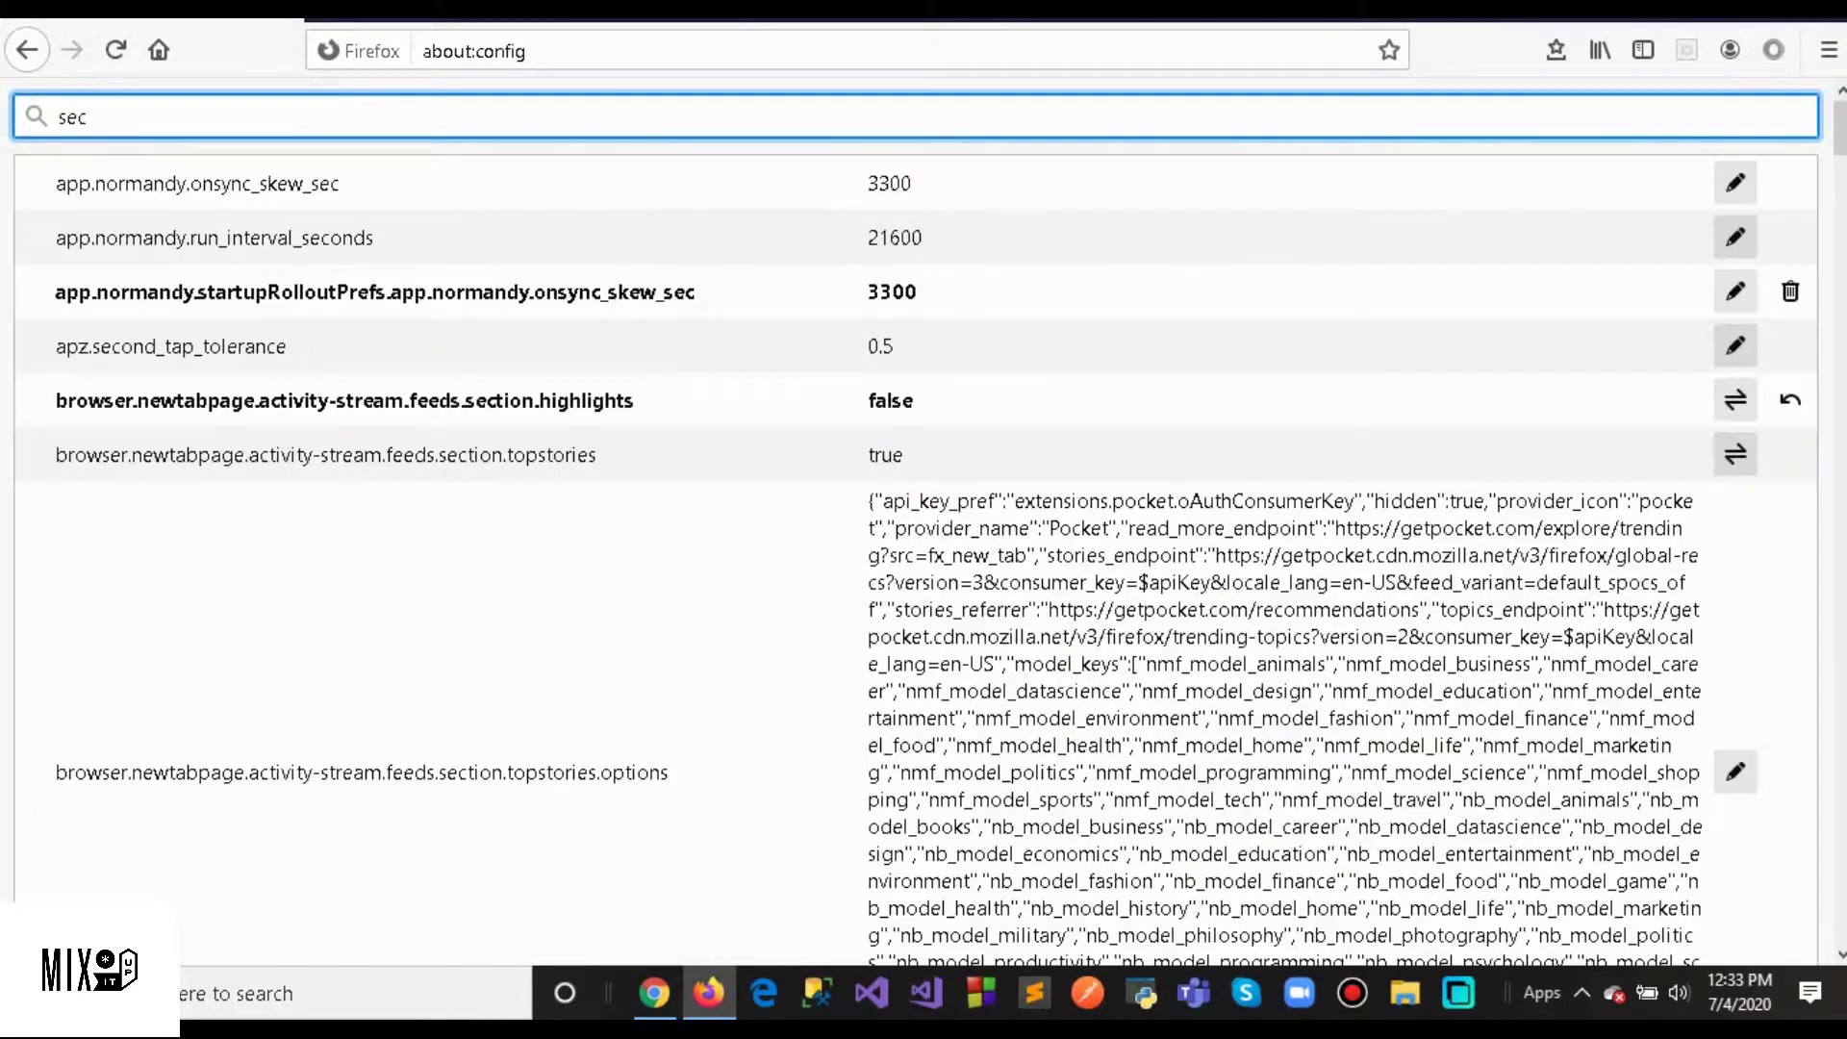
{"action": "type", "text": "urity"}
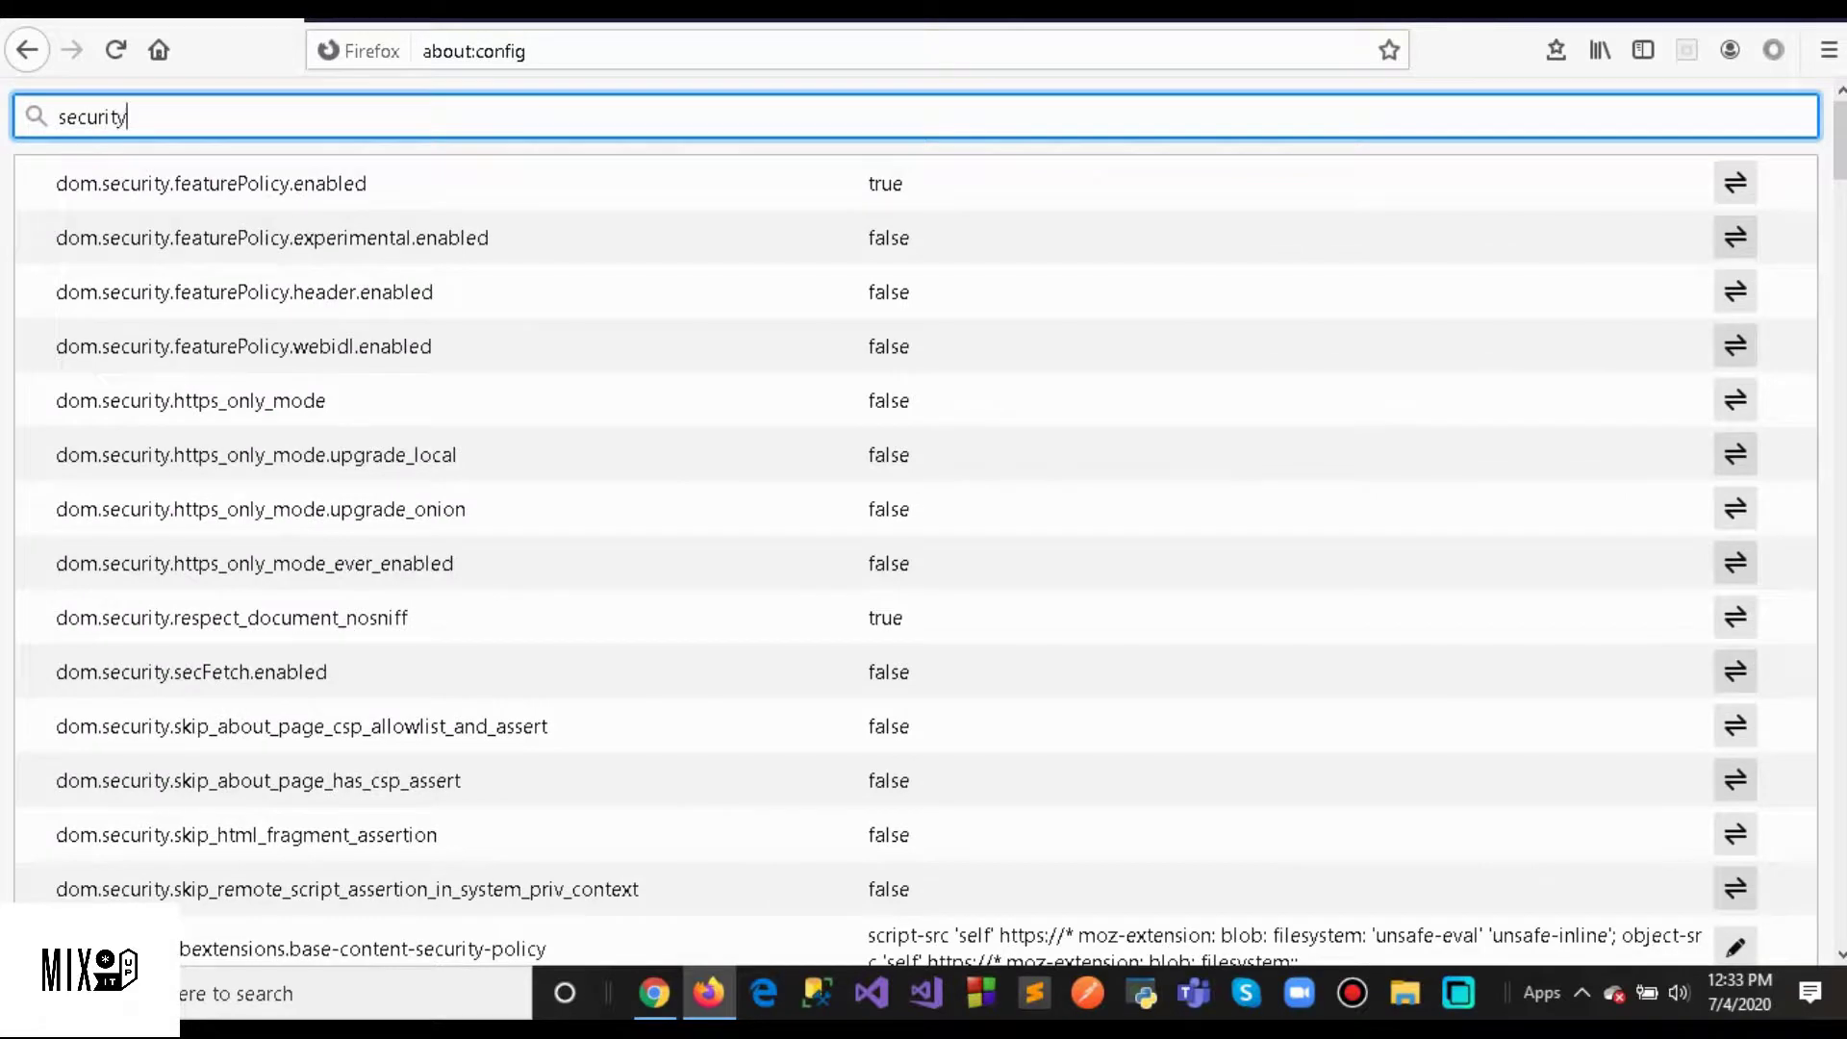
{"action": "type", "text": ":"}
{"action": "key", "text": "BackSpace"}
{"action": "type", "text": "."}
{"action": "type", "text": "ss"}
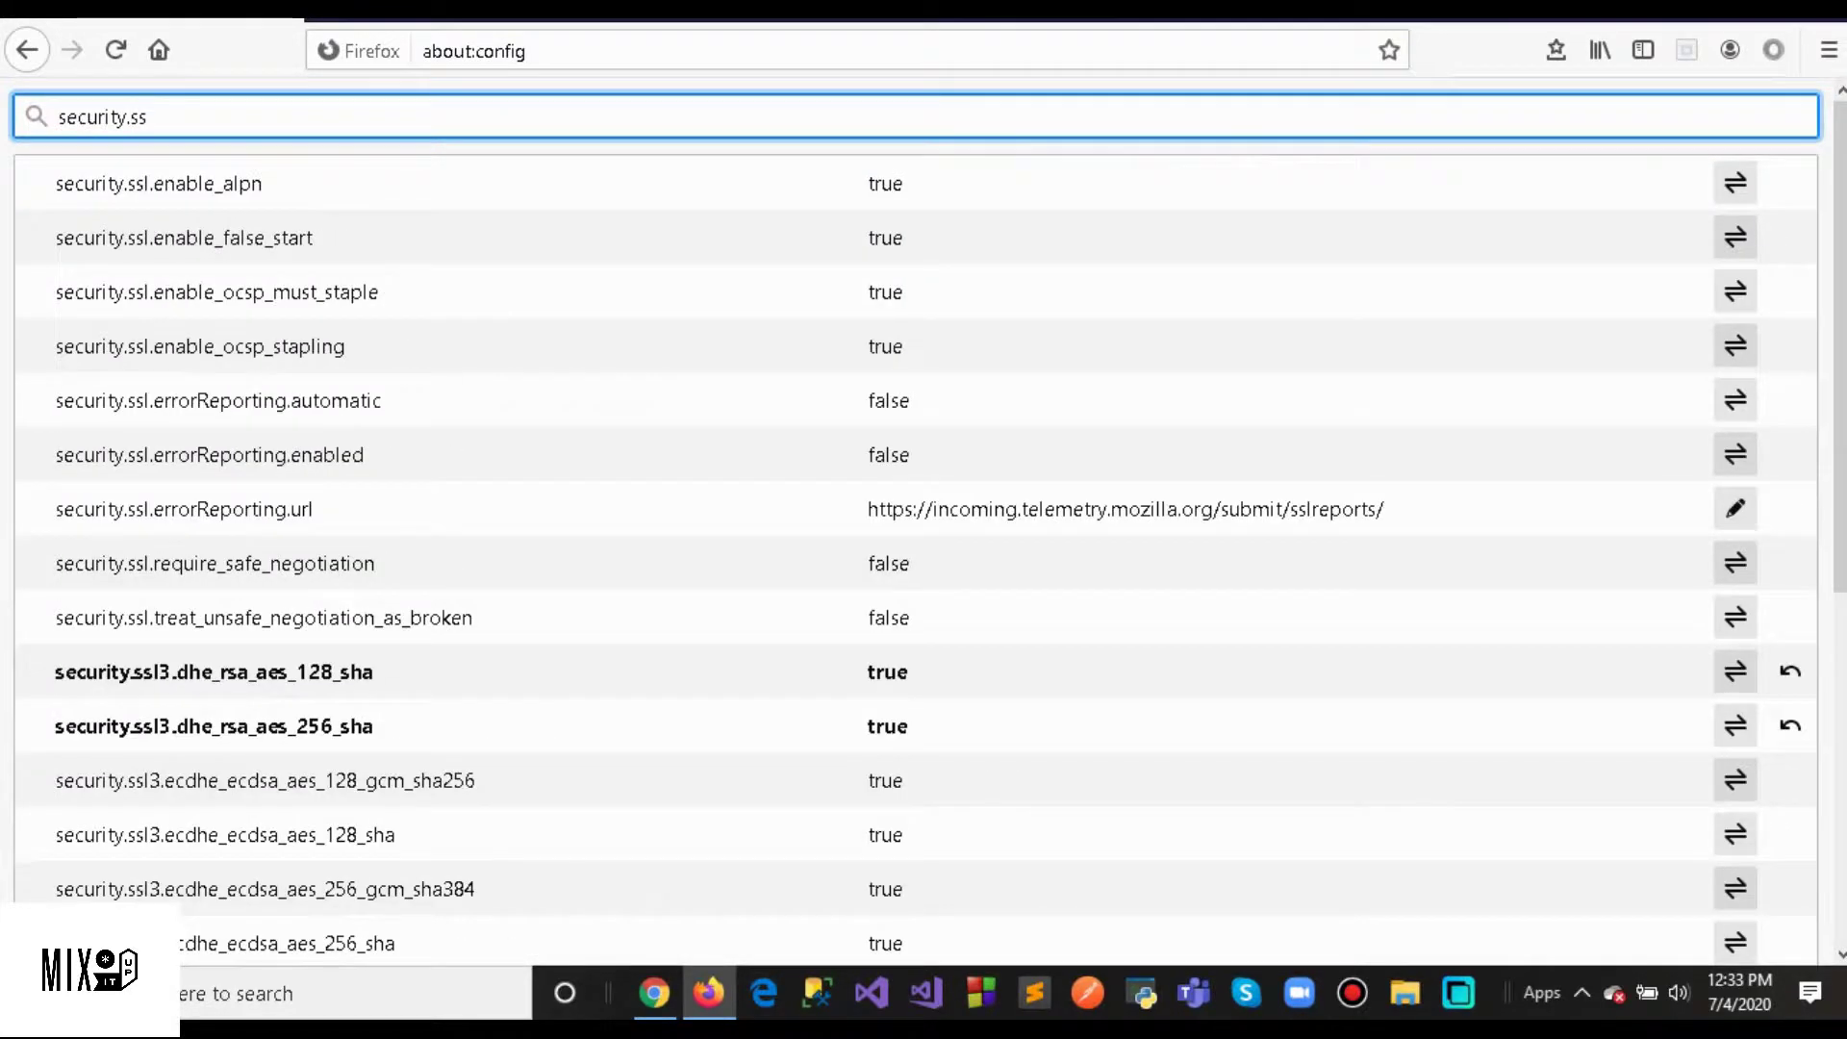
{"action": "type", "text": "l3"}
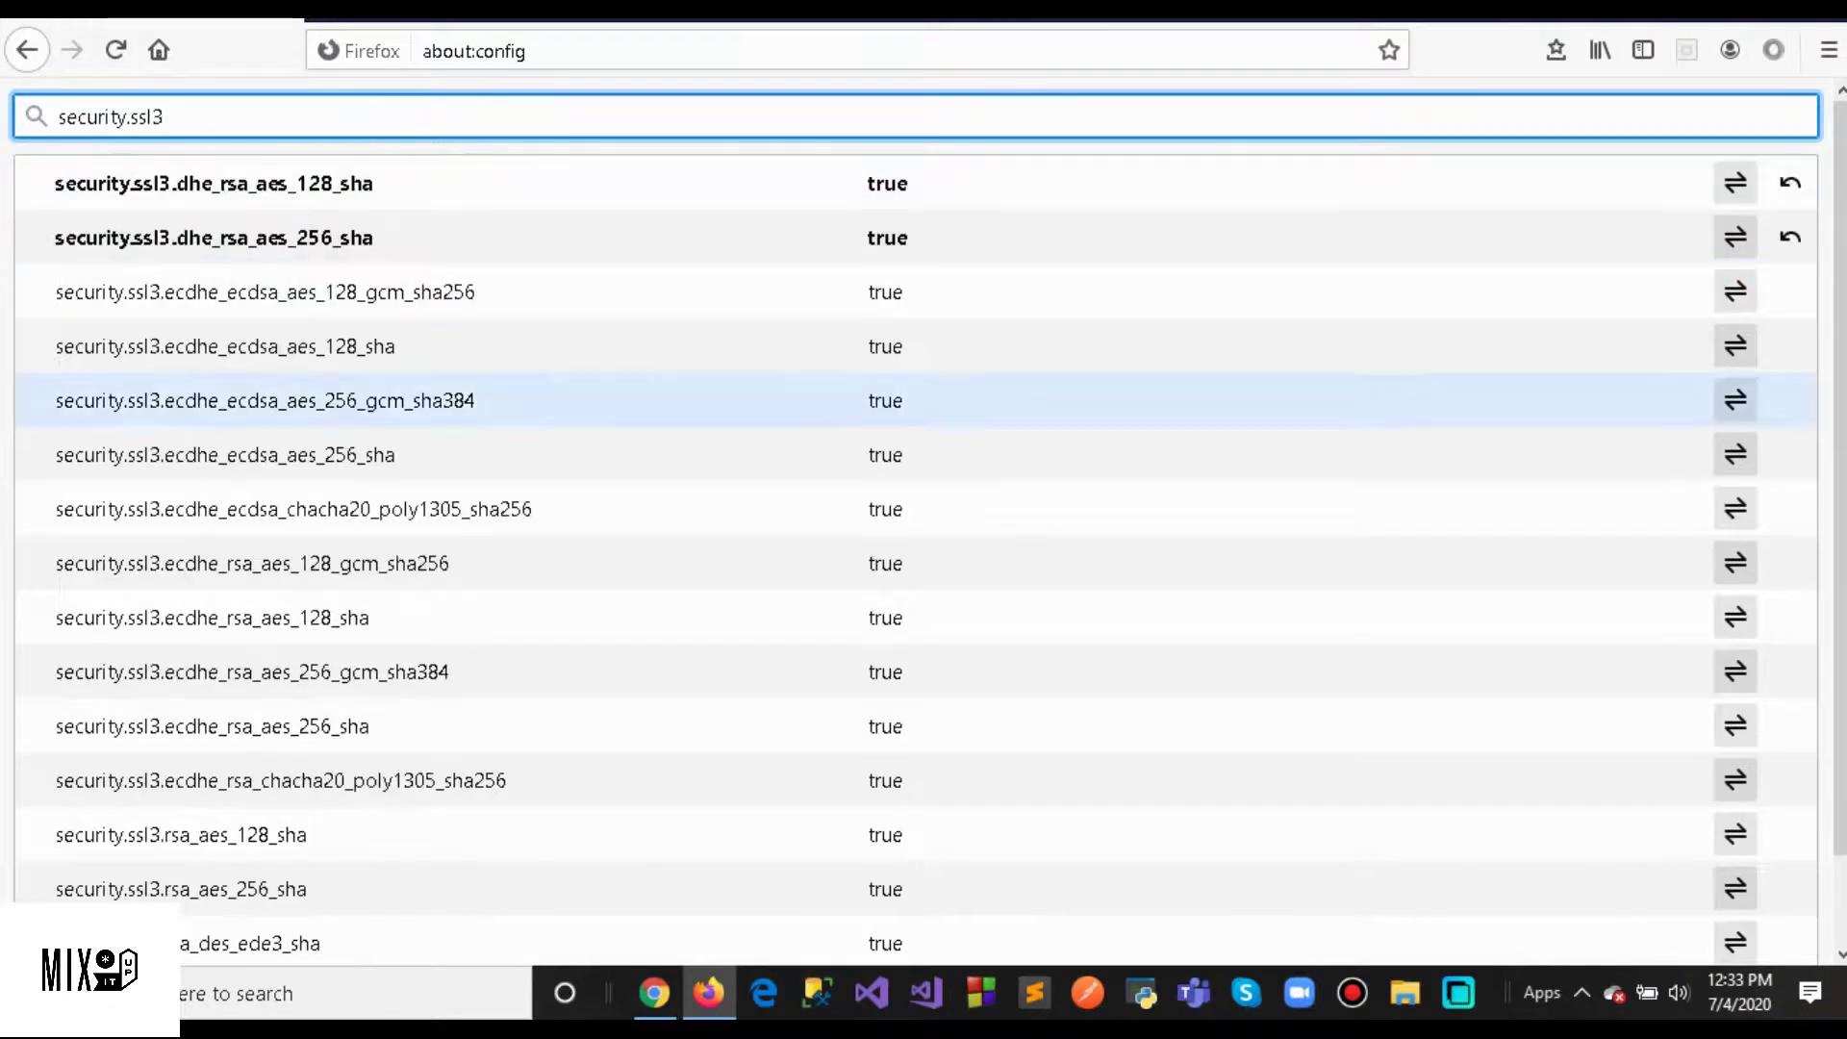
{"action": "scroll", "coordinate": [923, 361], "scroll_direction": "down", "scroll_amount": 2}
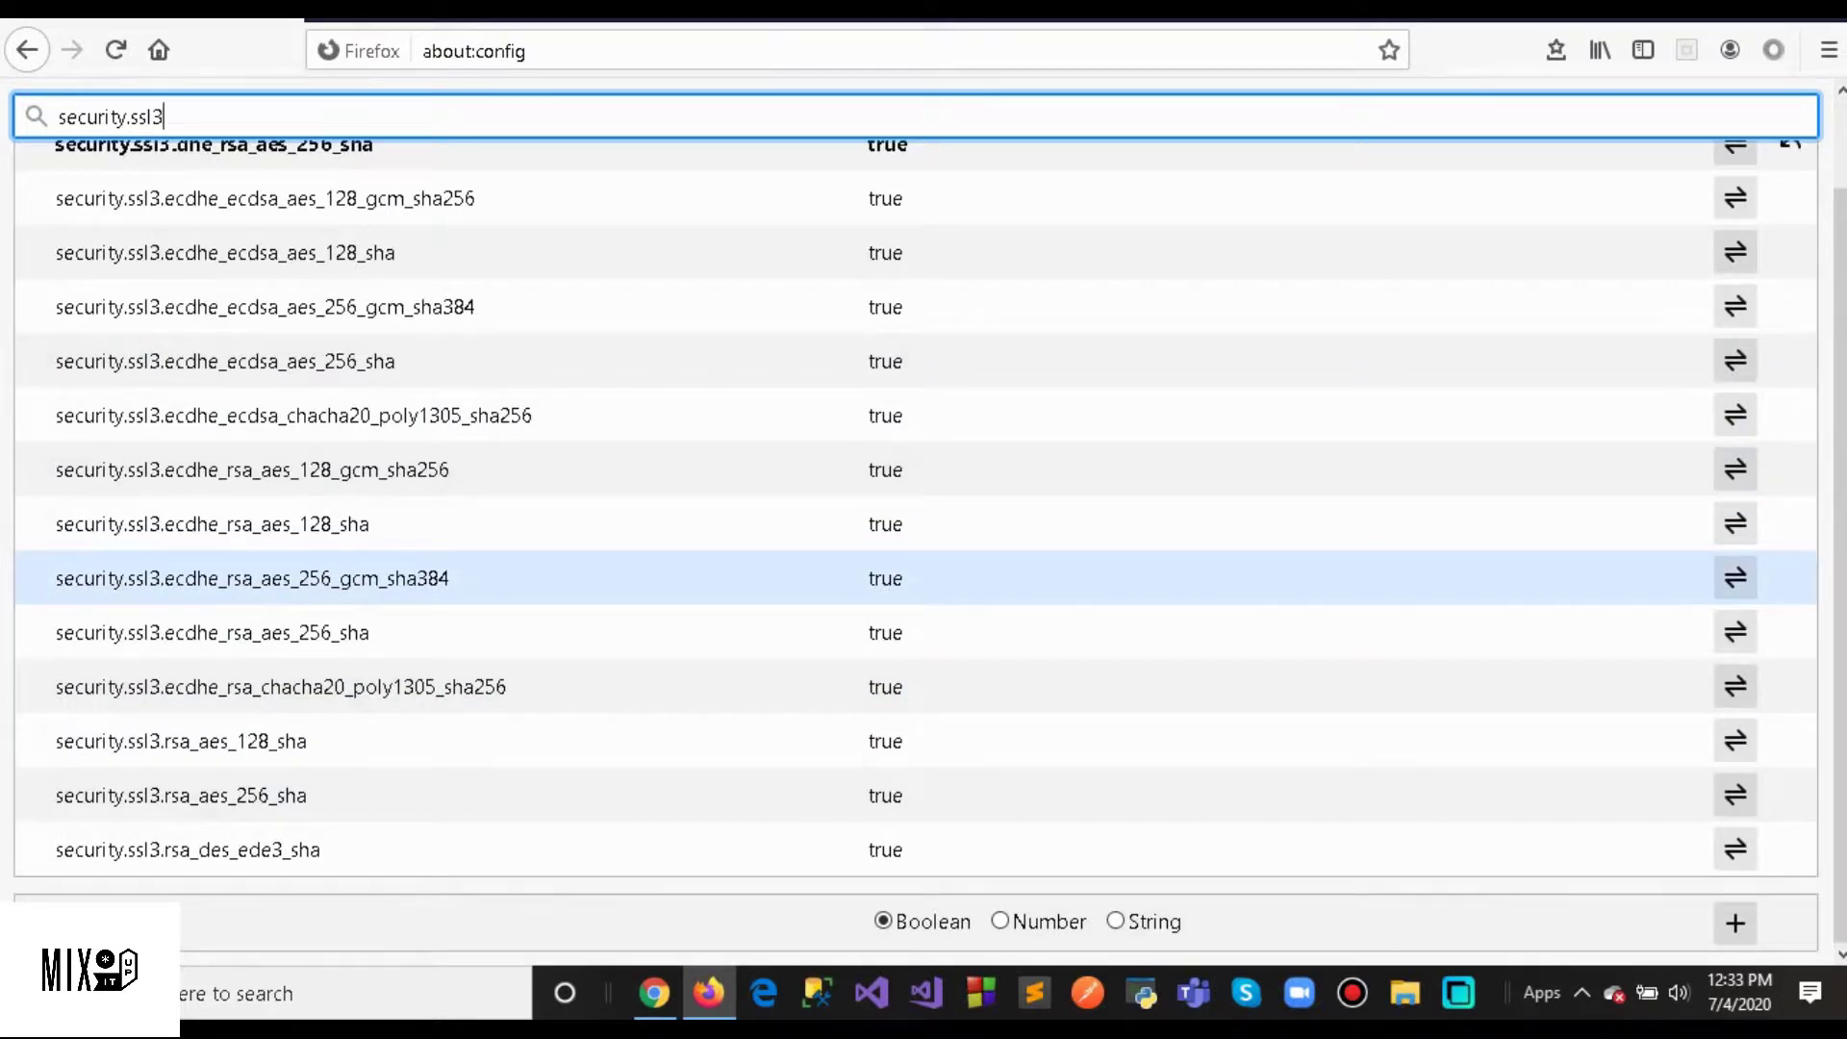
{"action": "scroll", "coordinate": [925, 599], "scroll_direction": "up", "scroll_amount": 1}
{"action": "scroll", "coordinate": [923, 591], "scroll_direction": "down", "scroll_amount": 1}
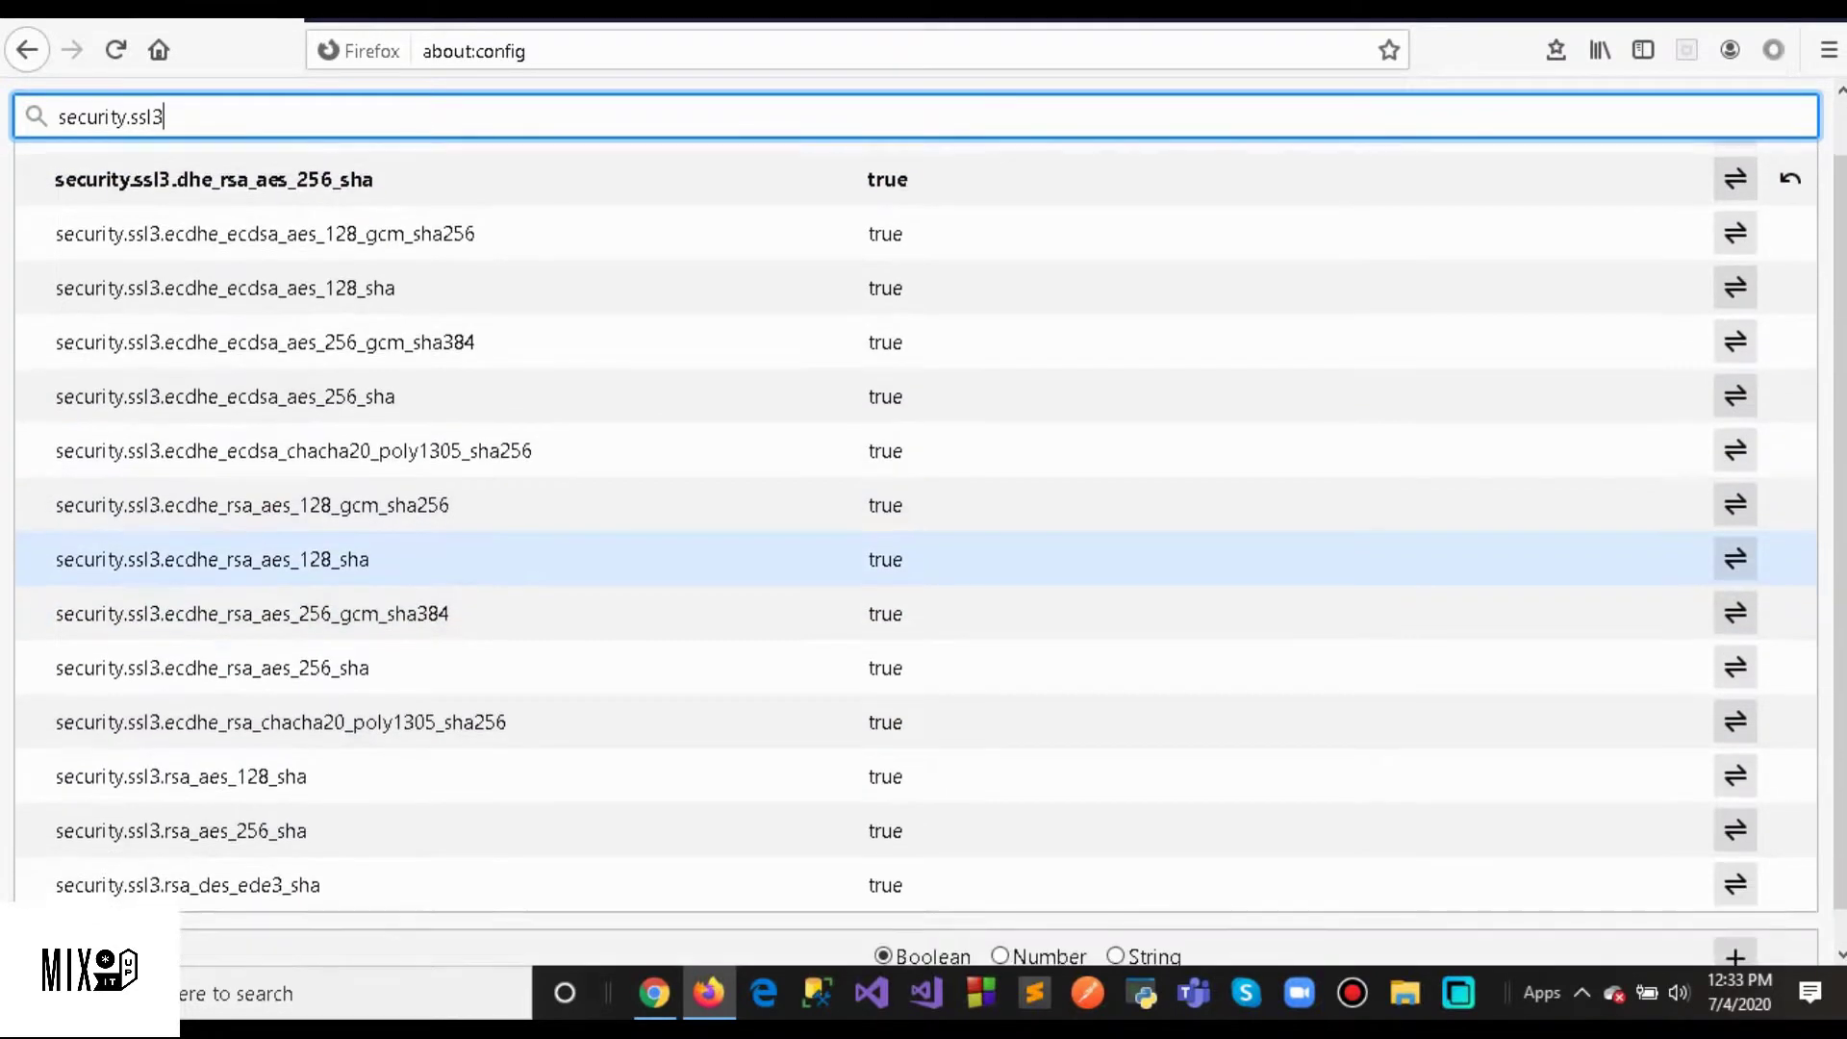